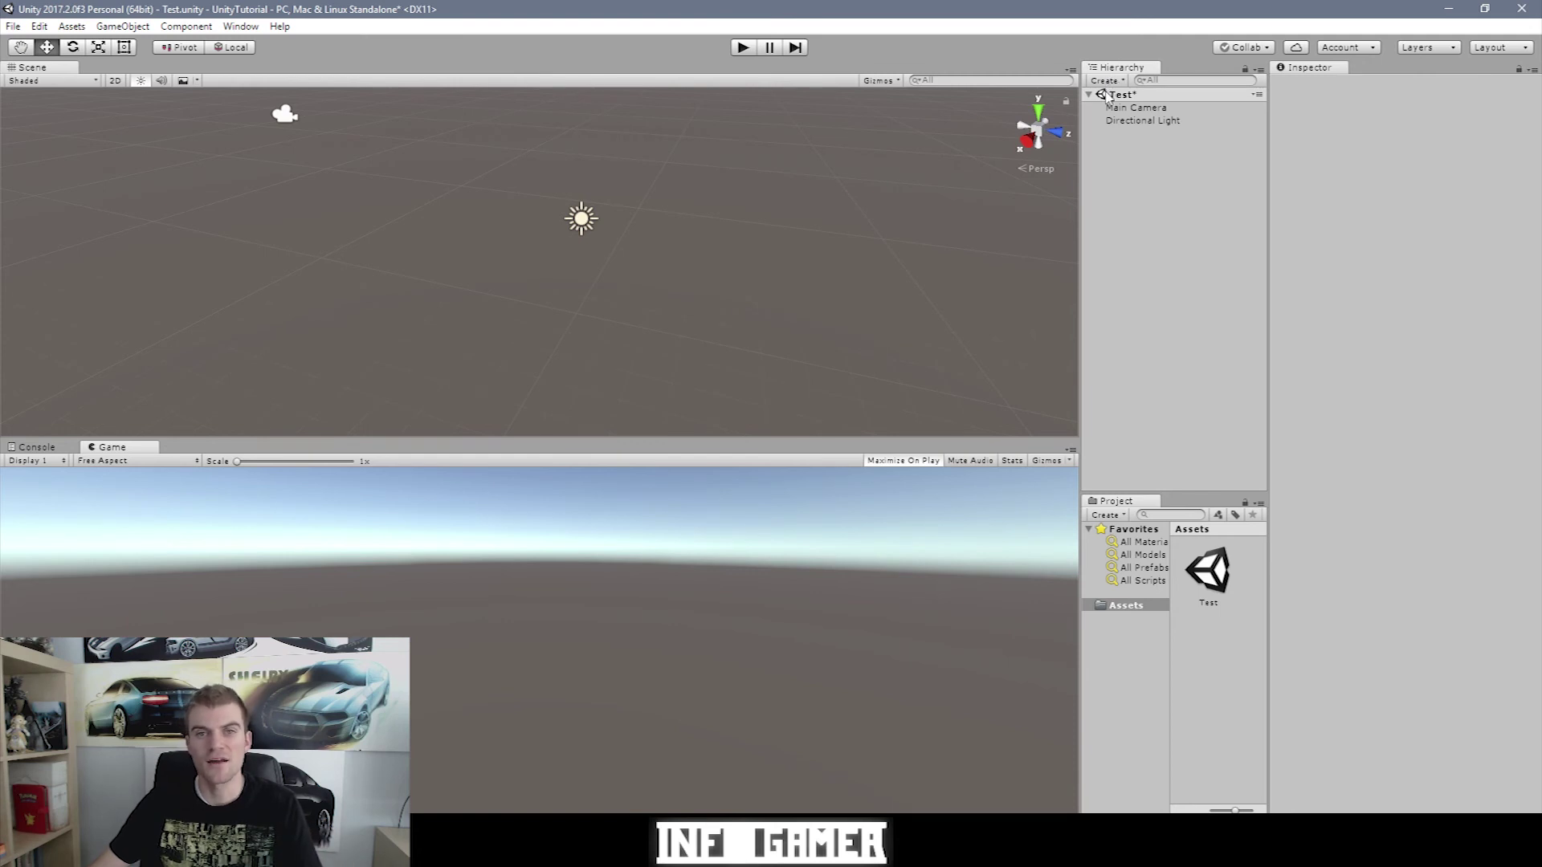
- Show the Hierarchy window and add a 3D cube to the Test scene
left_click(240, 26)
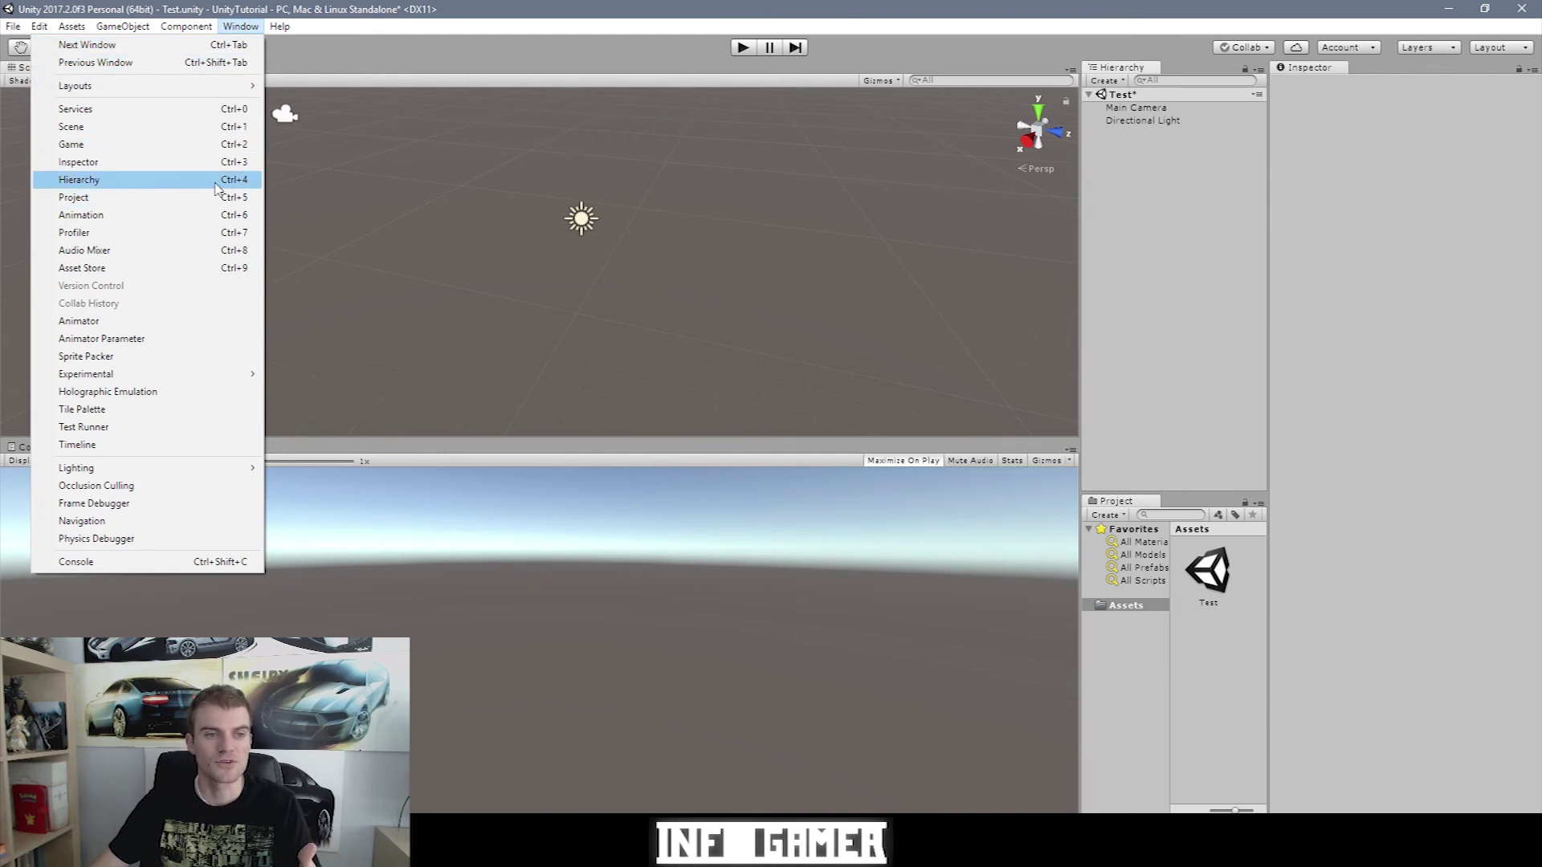
left_click(241, 180)
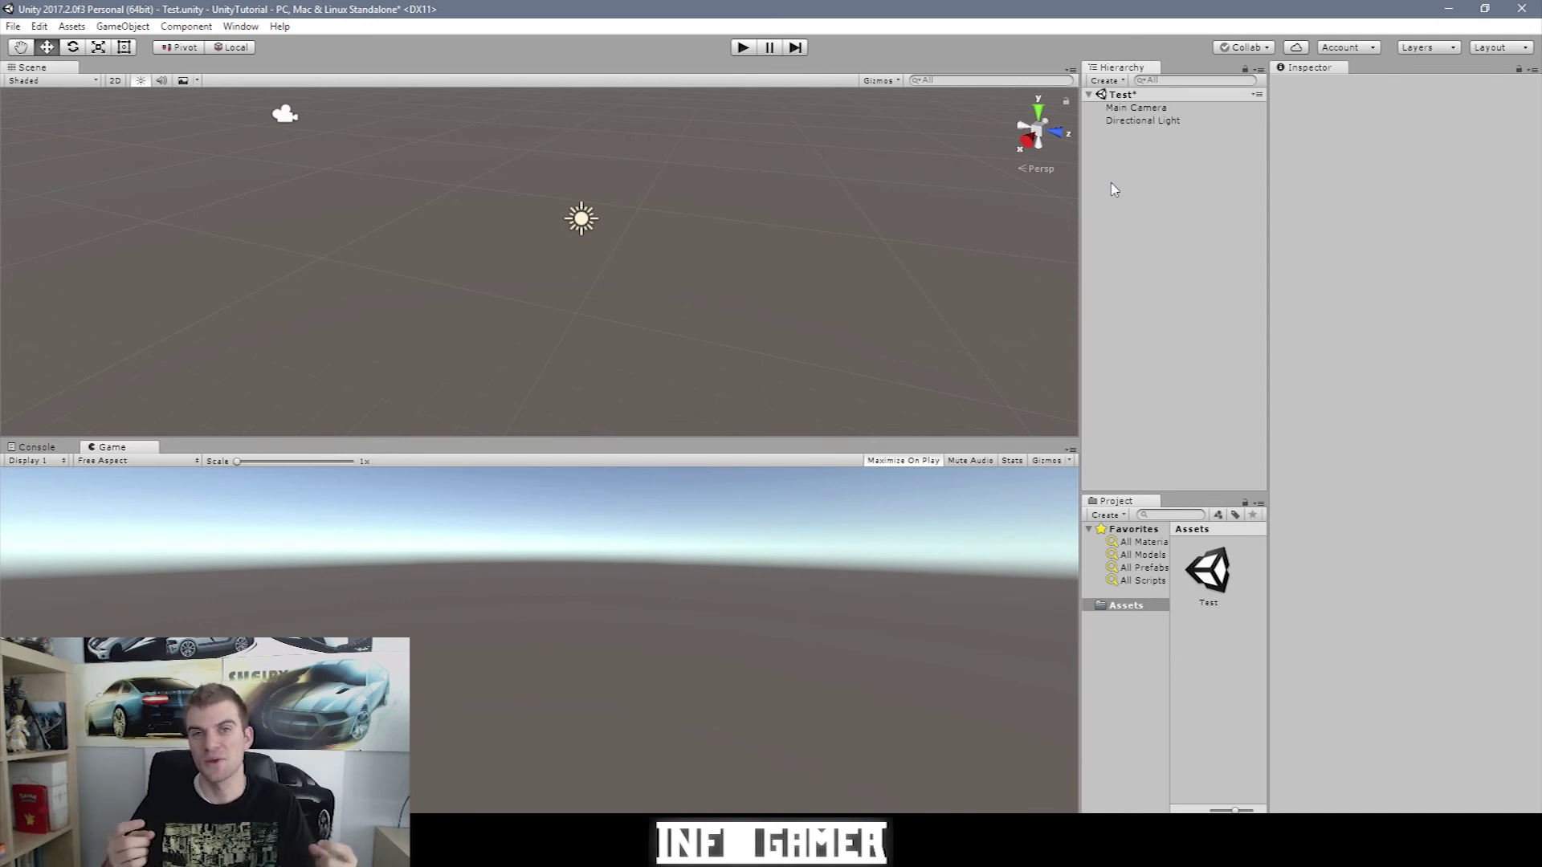
left_click(1123, 84)
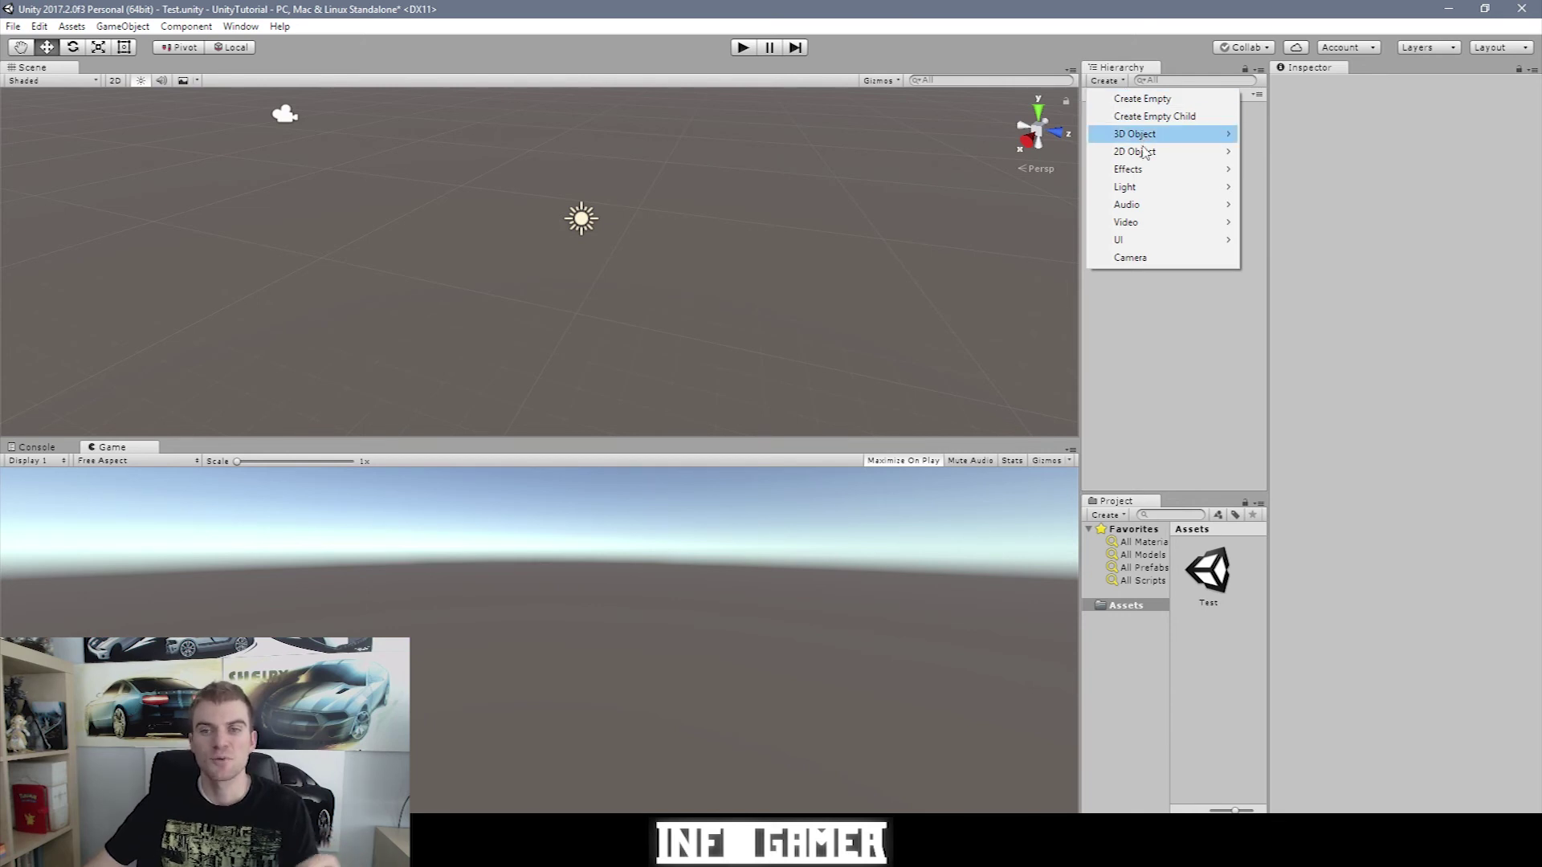
mouse_move(1152, 242)
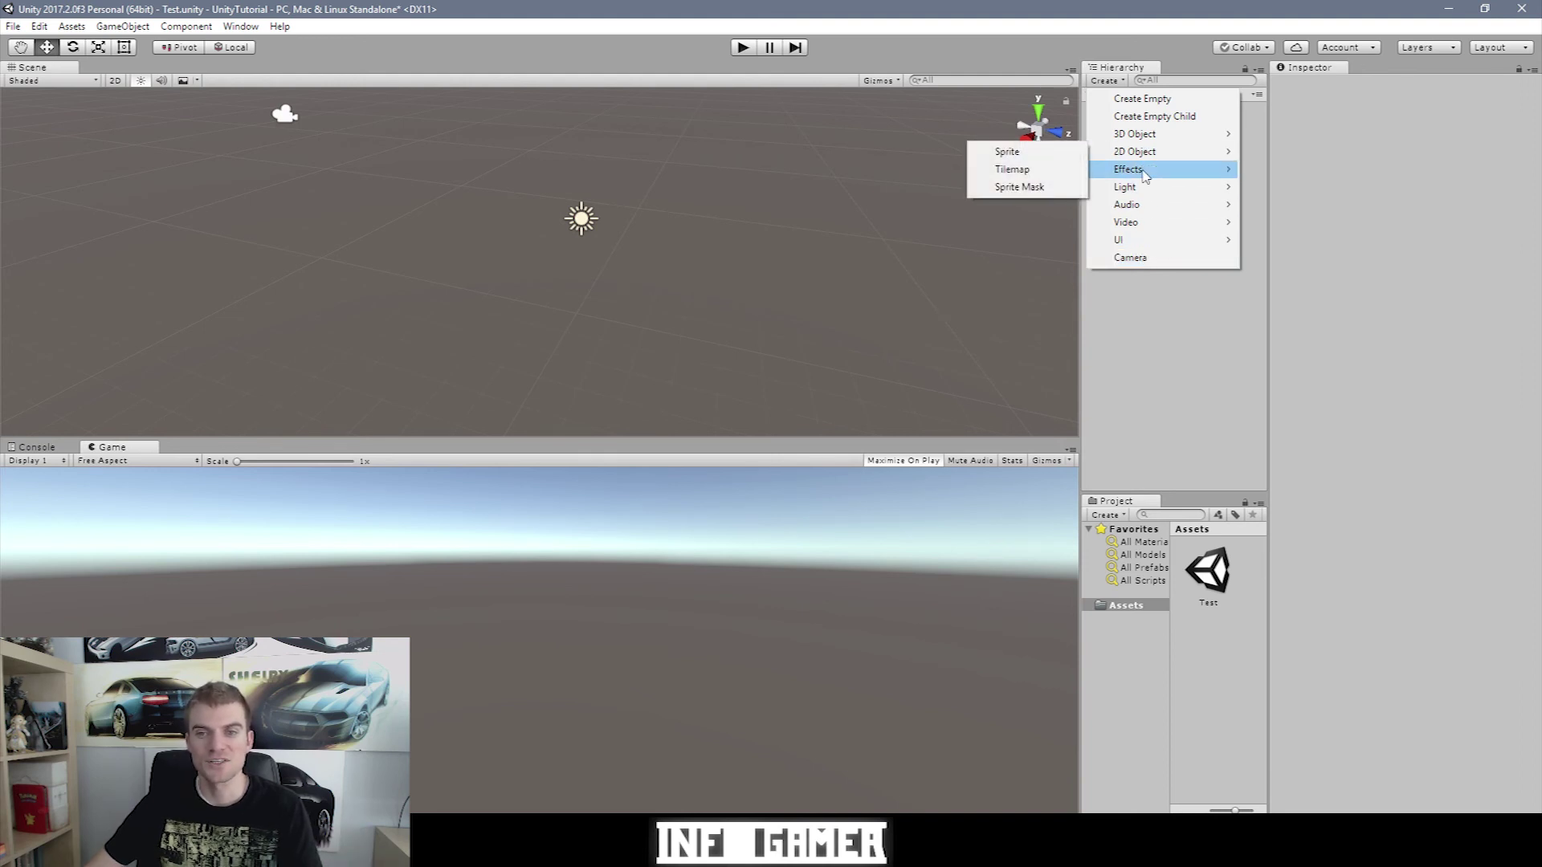
mouse_move(1141, 138)
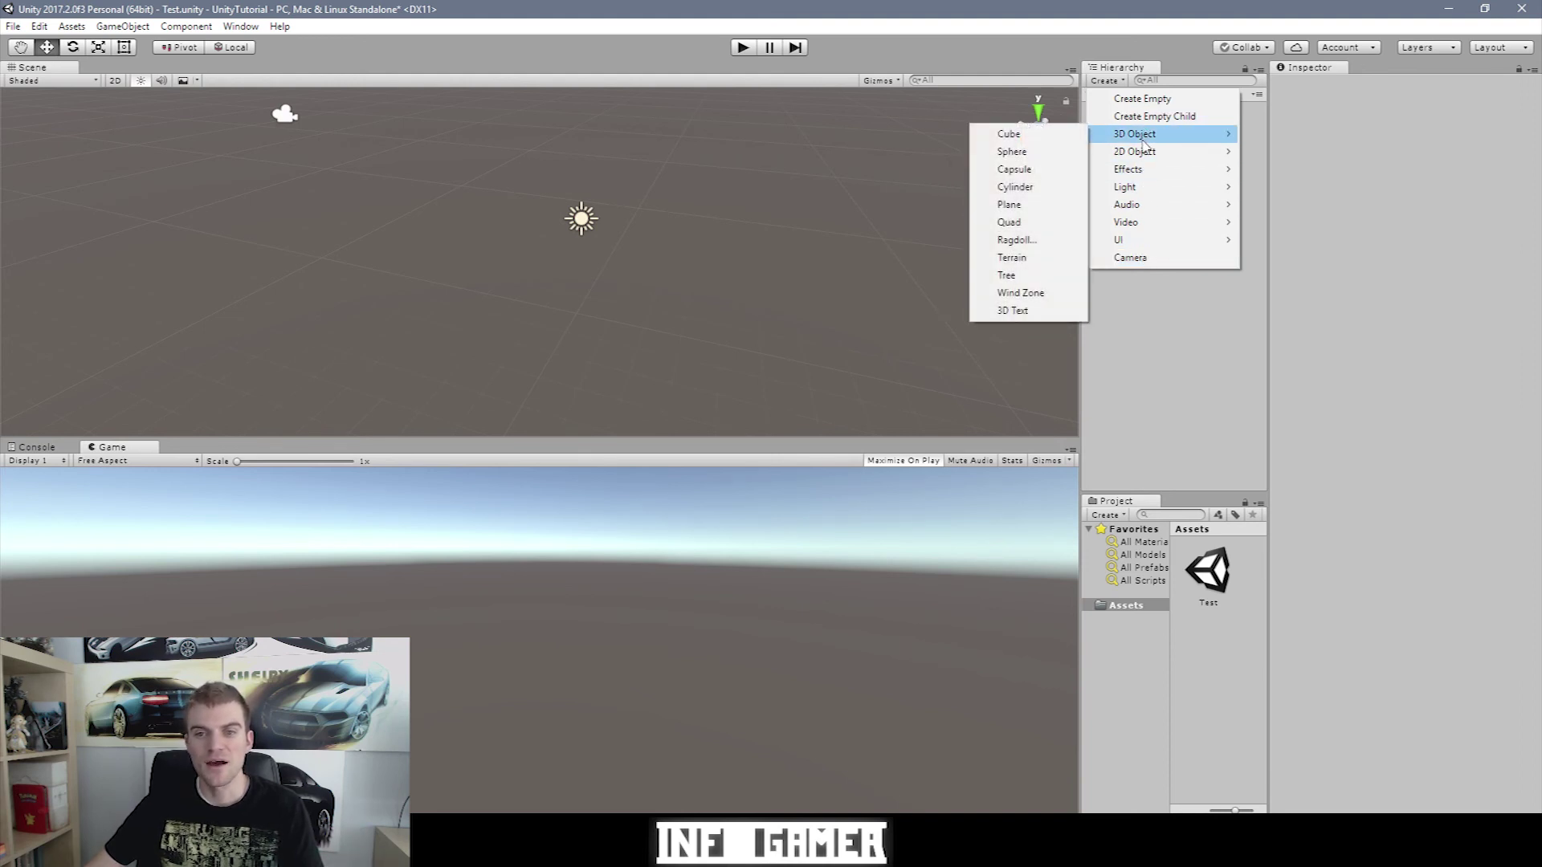
left_click(1036, 134)
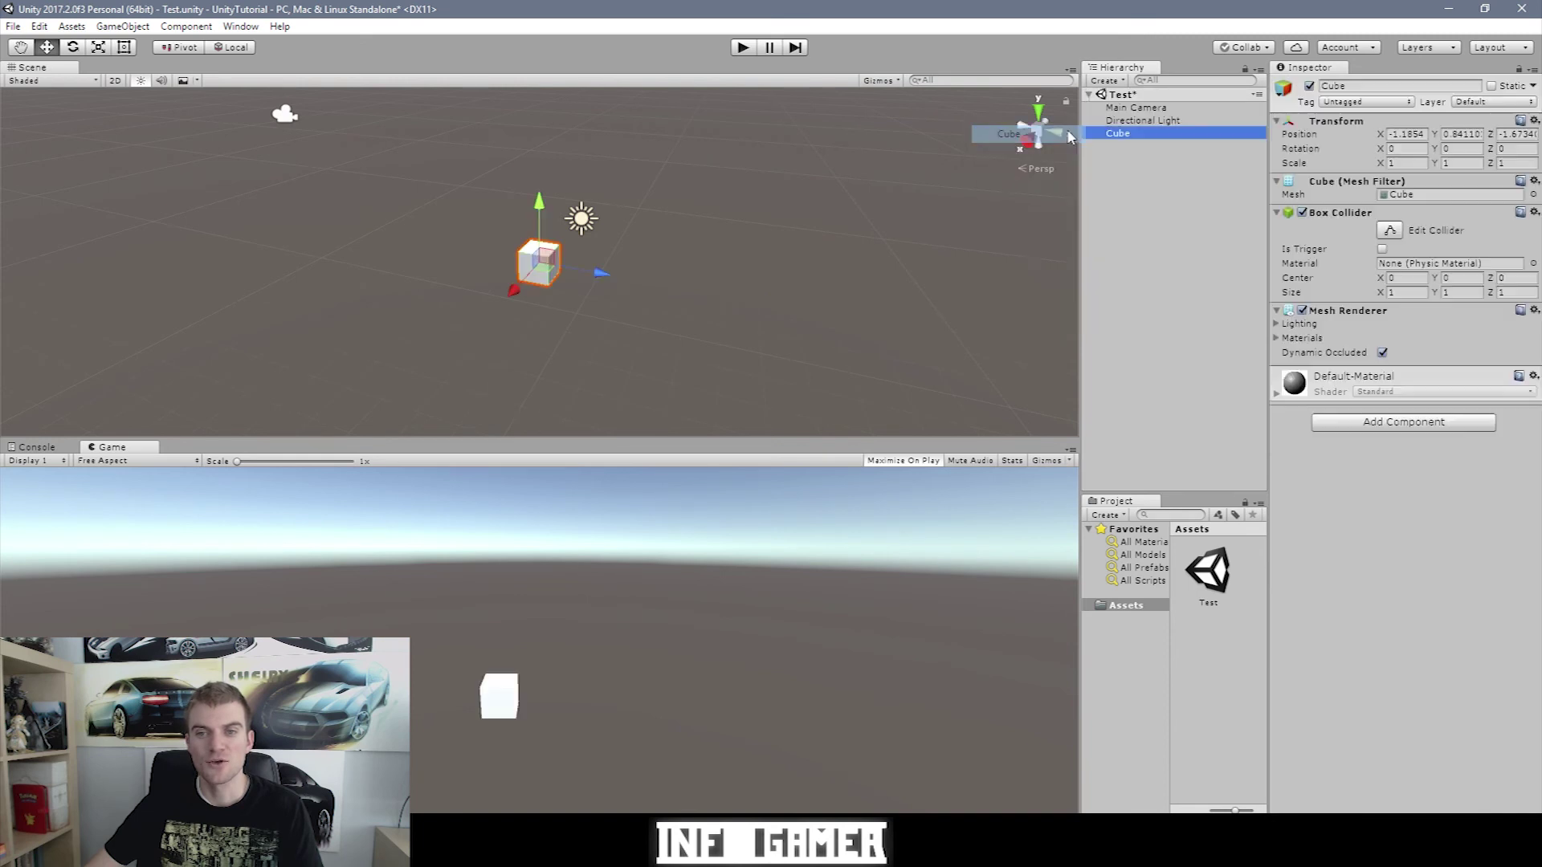
- Add a 3D sphere and a 3D capsule to the scene
left_click(1113, 83)
mouse_move(1125, 138)
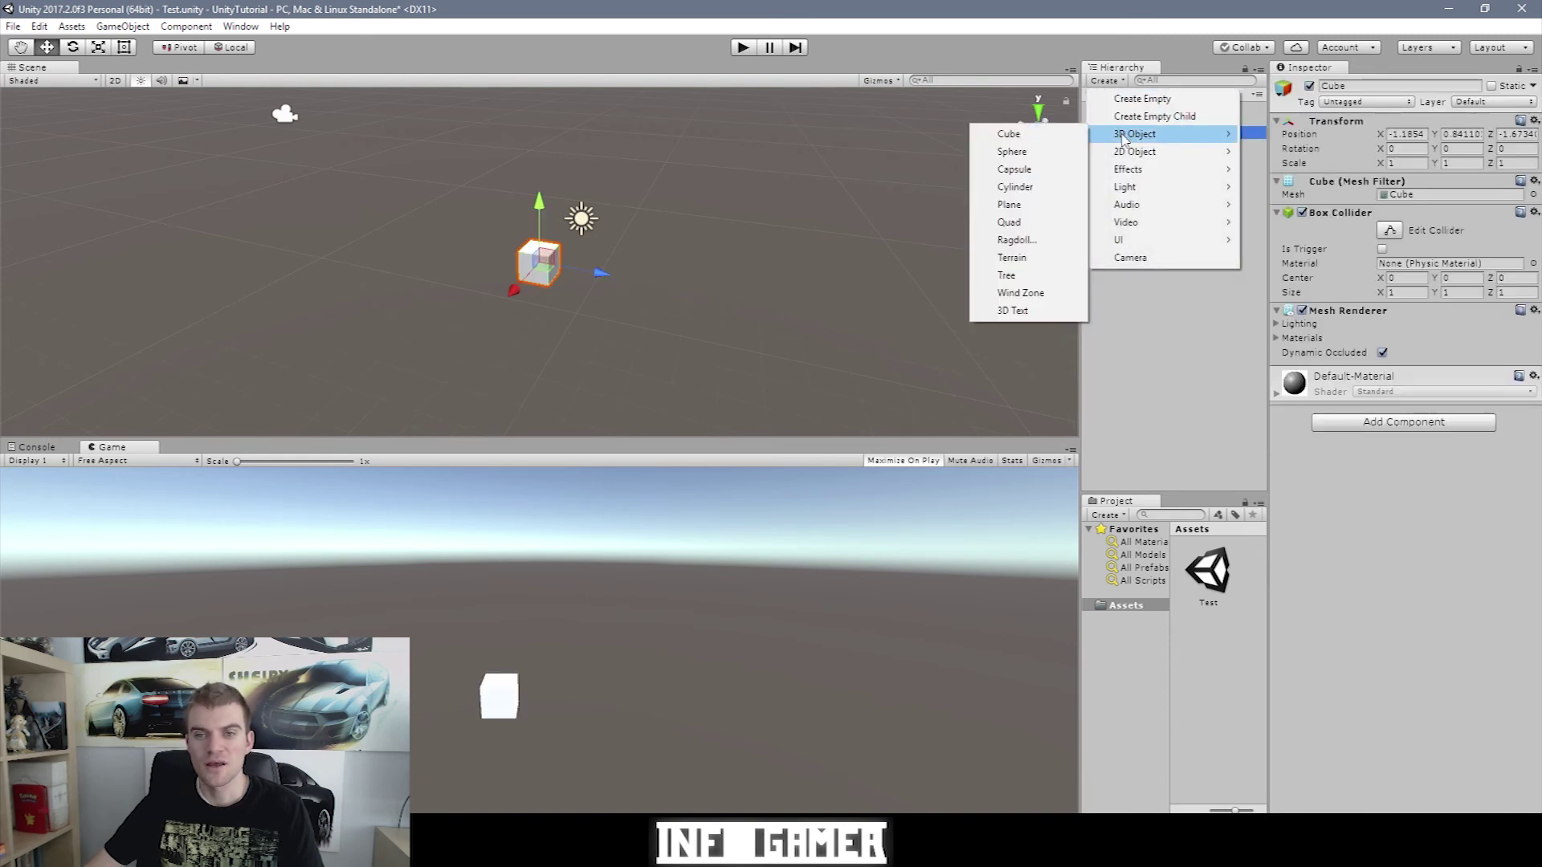
left_click(1058, 151)
left_click(1113, 82)
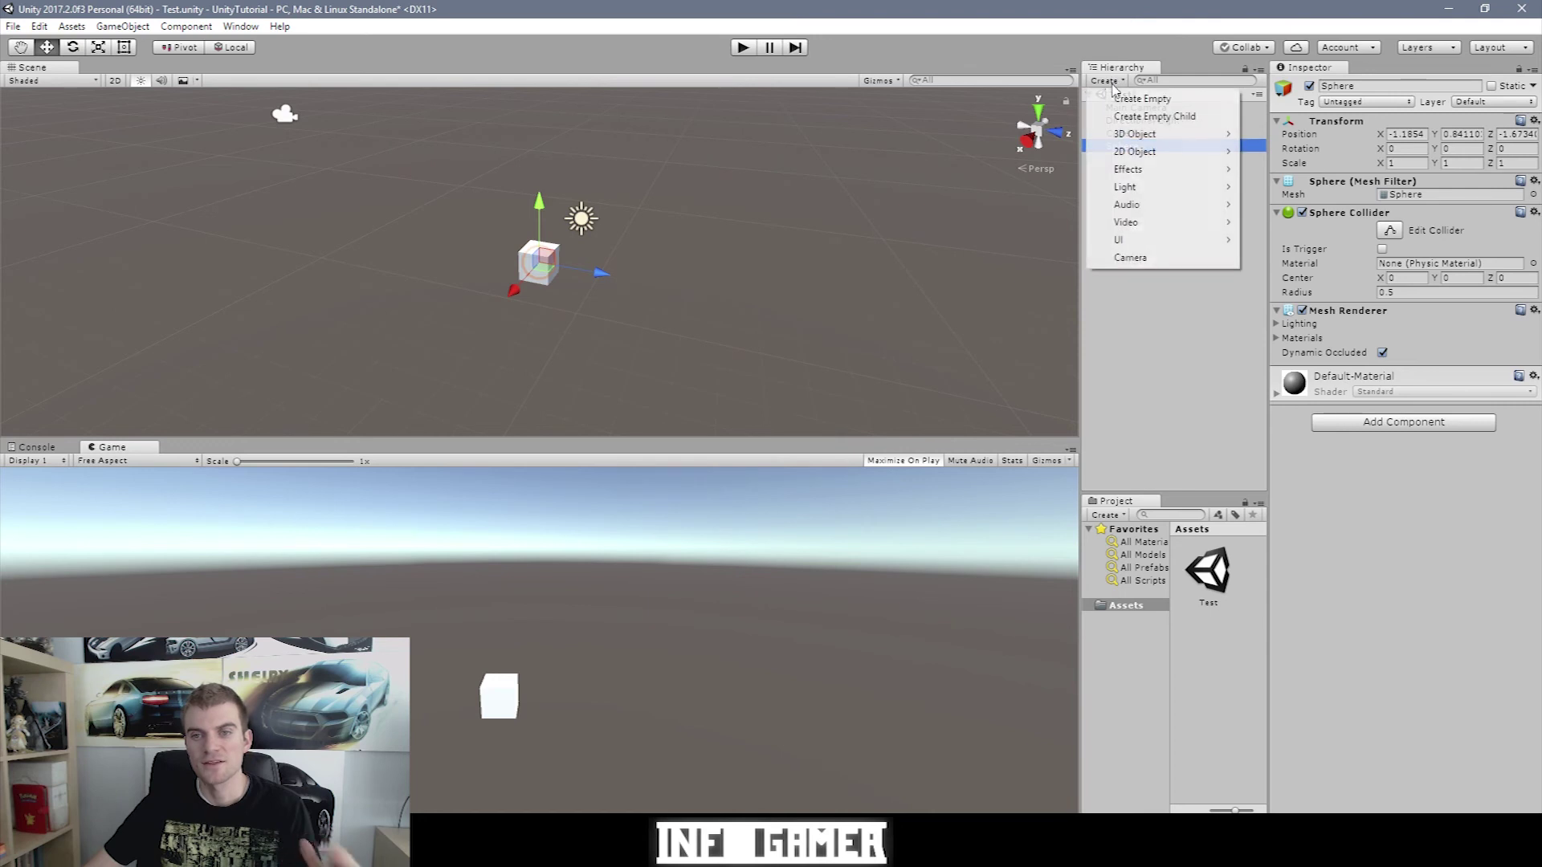
mouse_move(1132, 134)
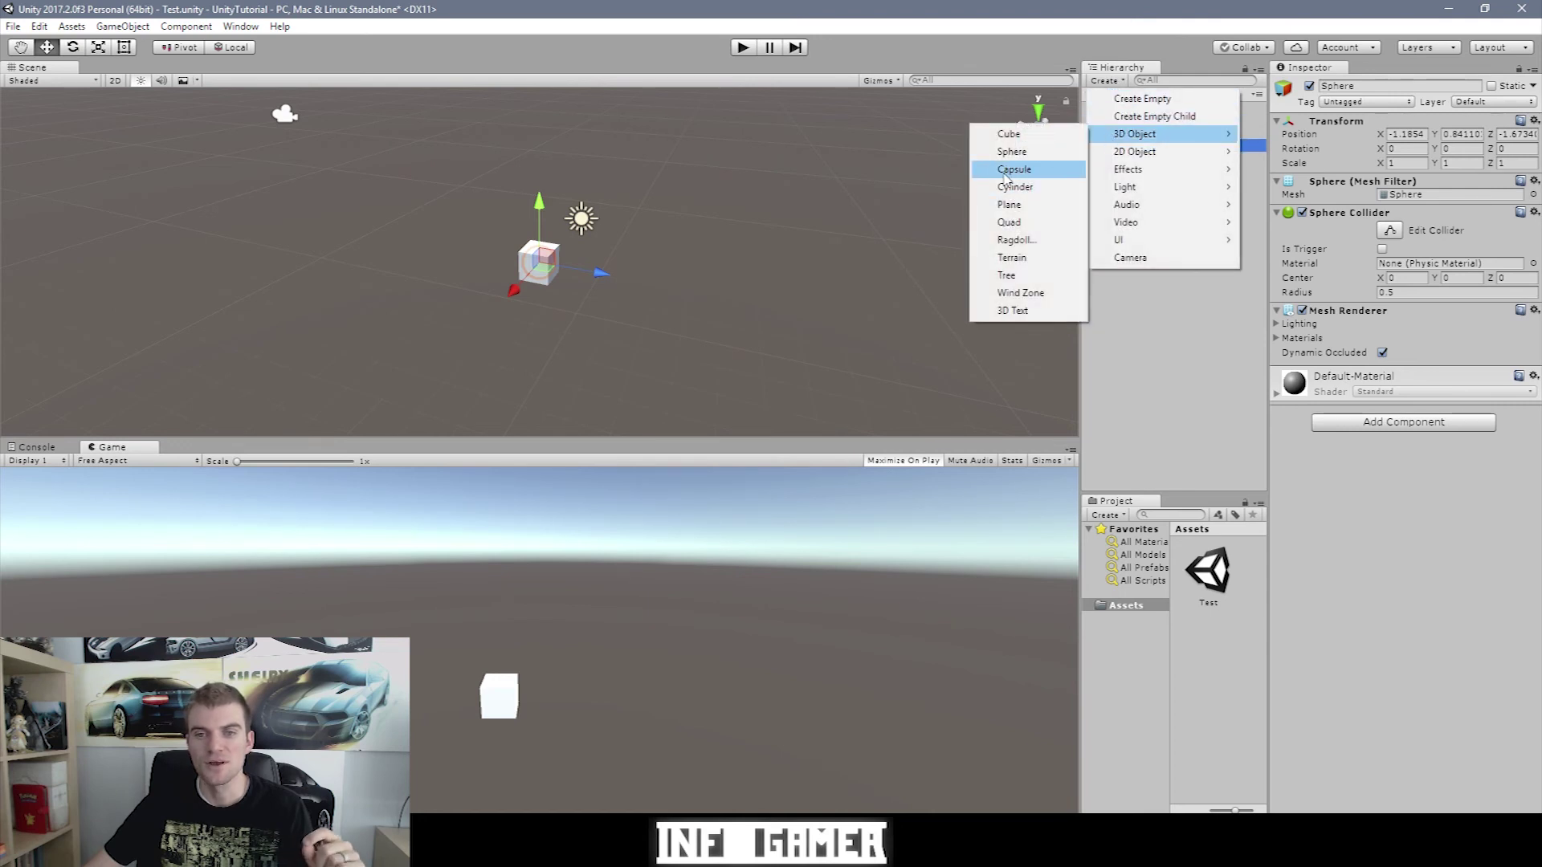
left_click(1009, 169)
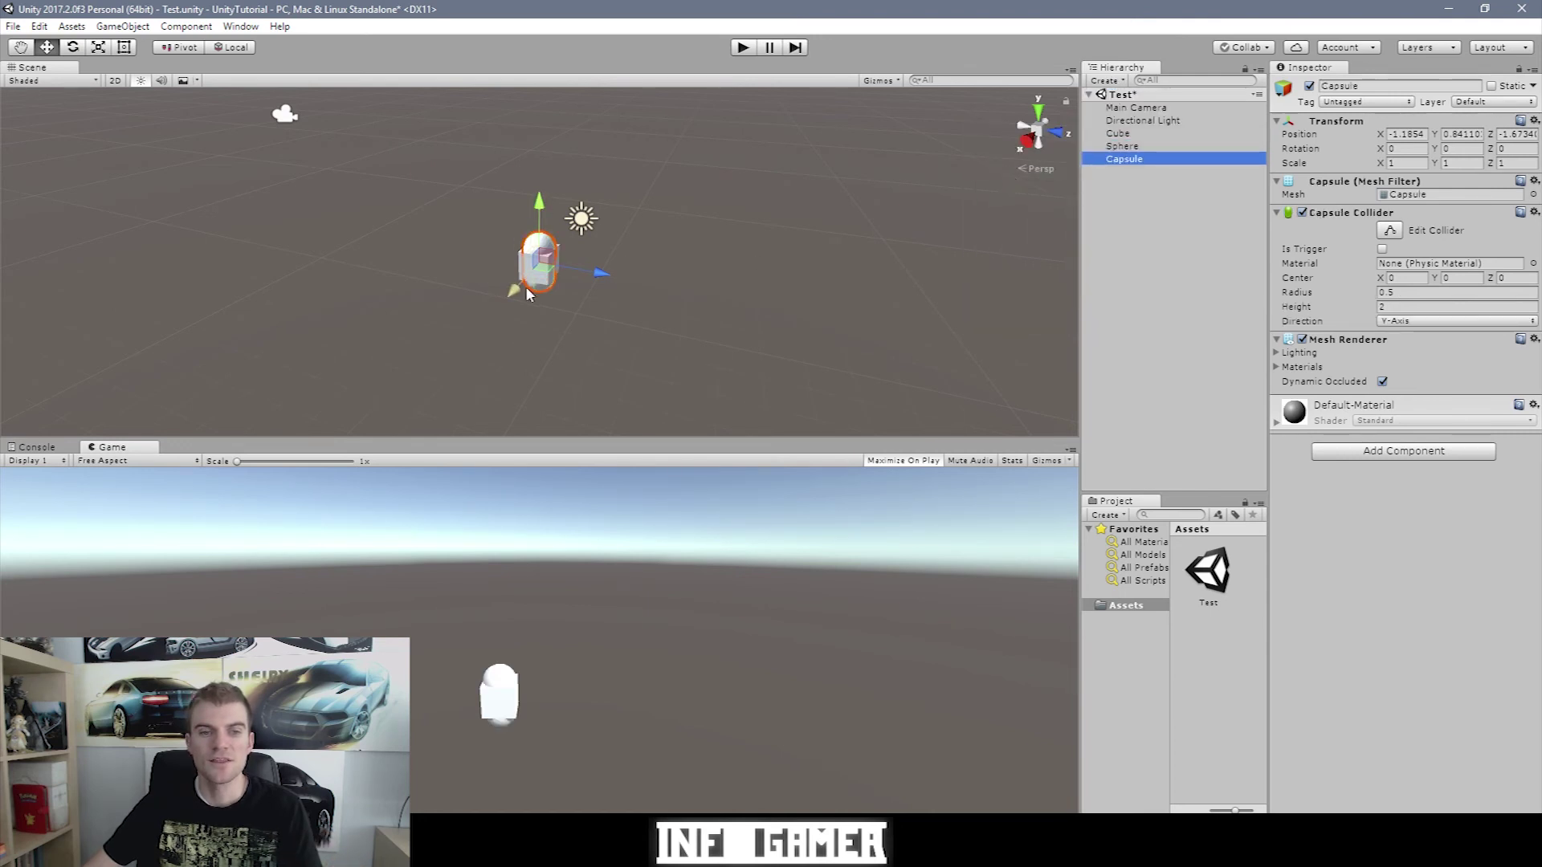
- Separate the overlapping objects by moving the capsule along X to about 3.02 and the cube along Z to about 6.32
left_click_drag(528, 294, 464, 366)
left_click(542, 263)
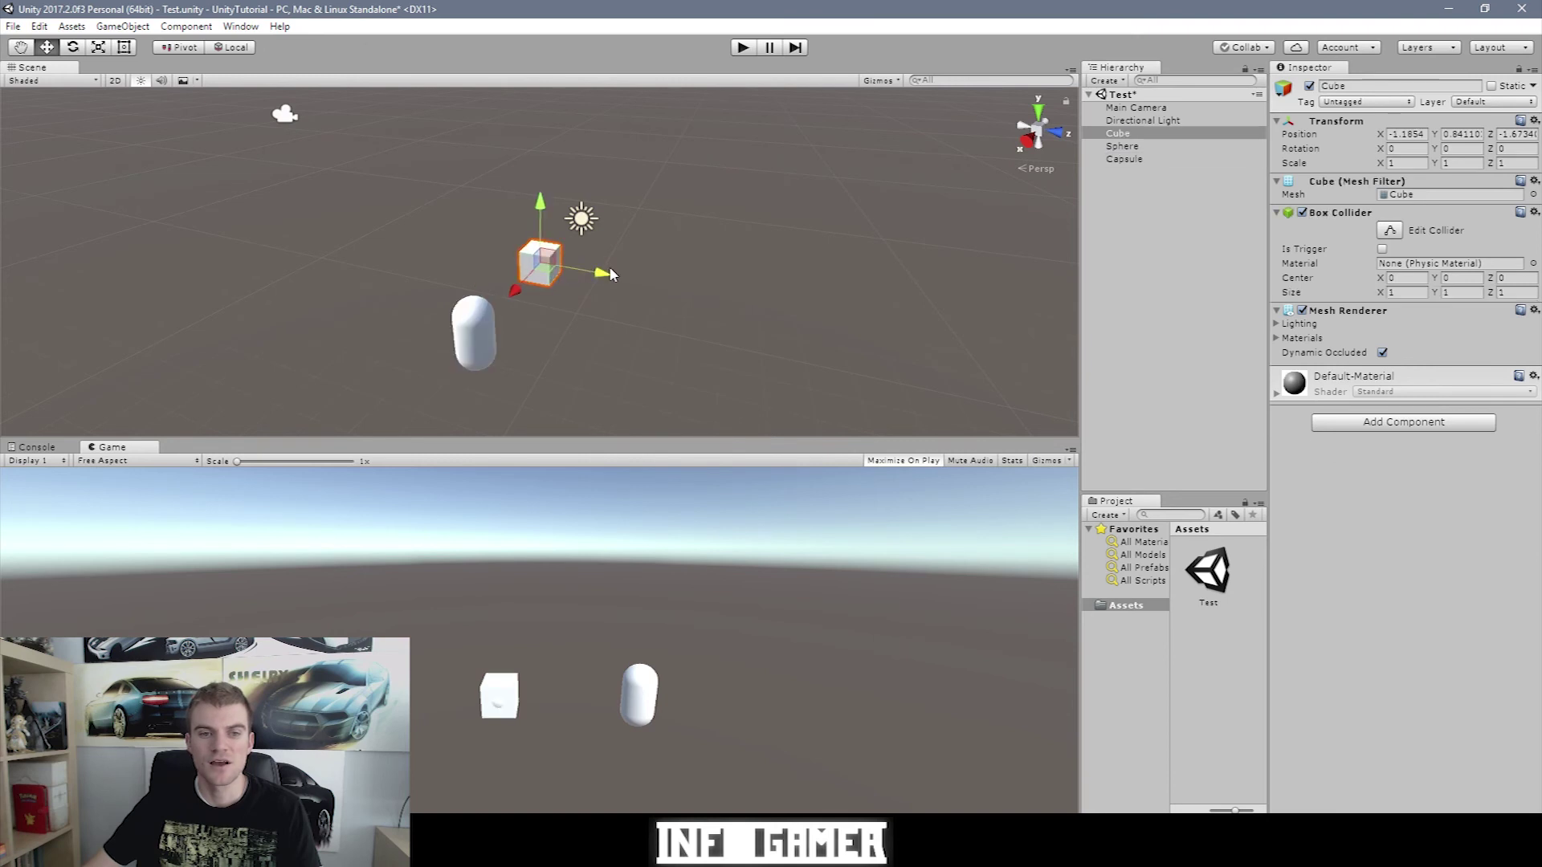
left_click_drag(610, 274, 908, 328)
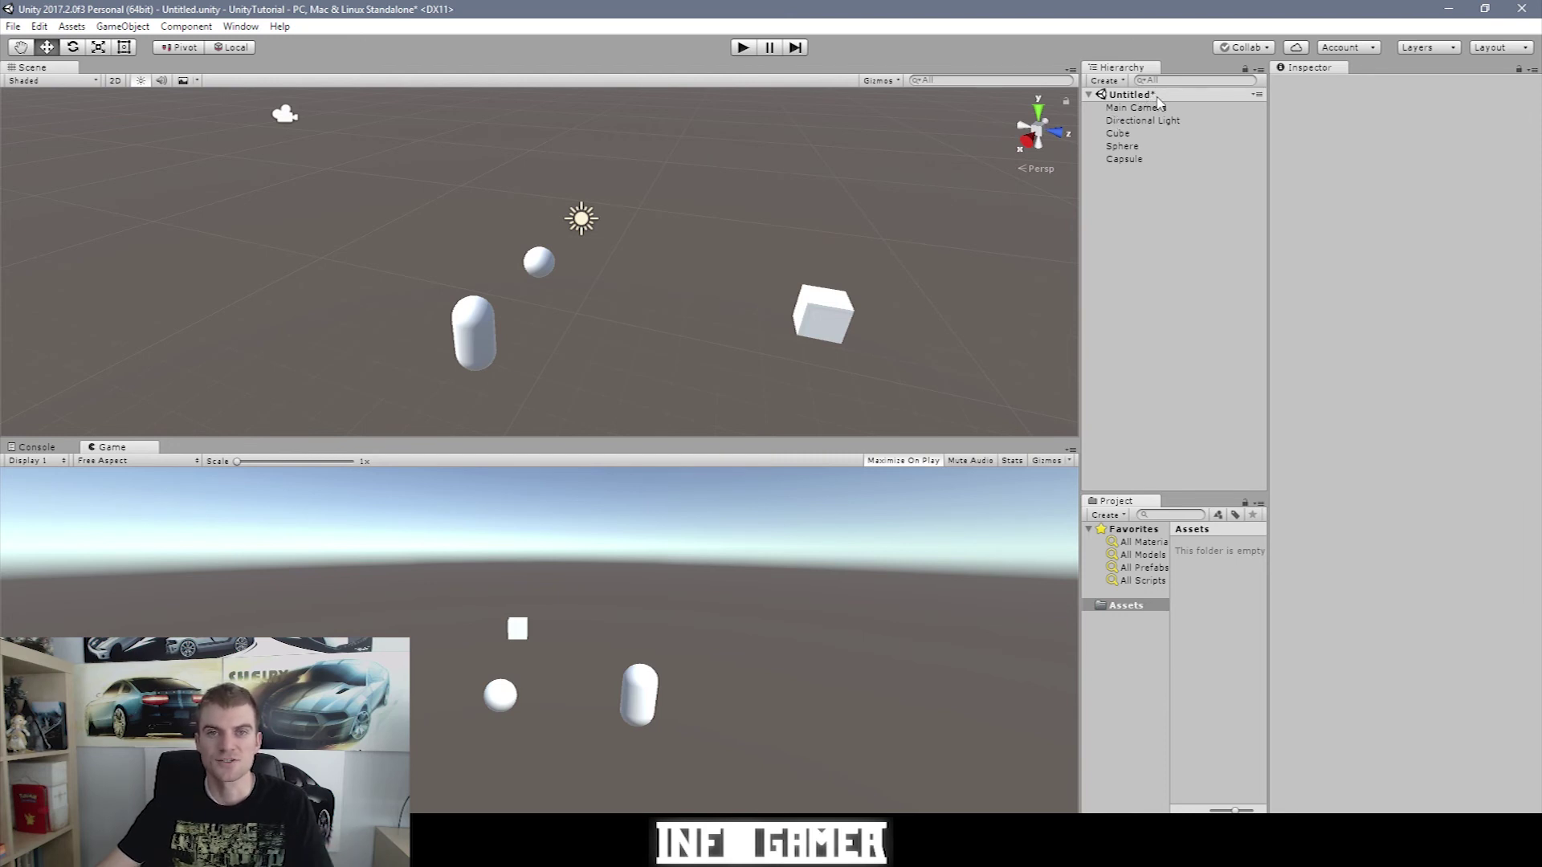
- Save the untitled scene as SceneOne in the project's Assets folder
left_click(13, 27)
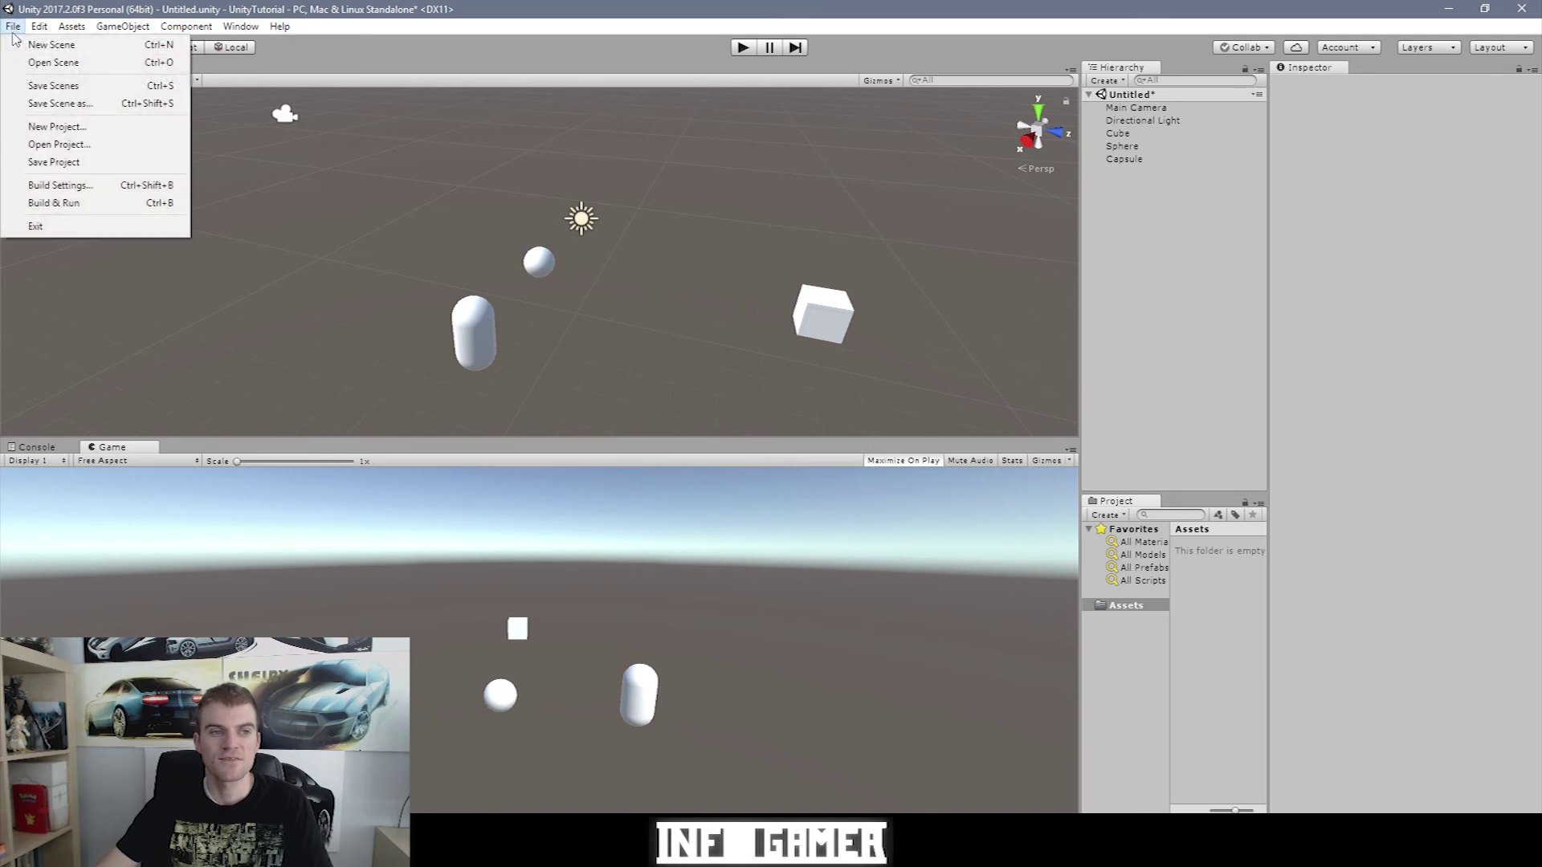
left_click(56, 103)
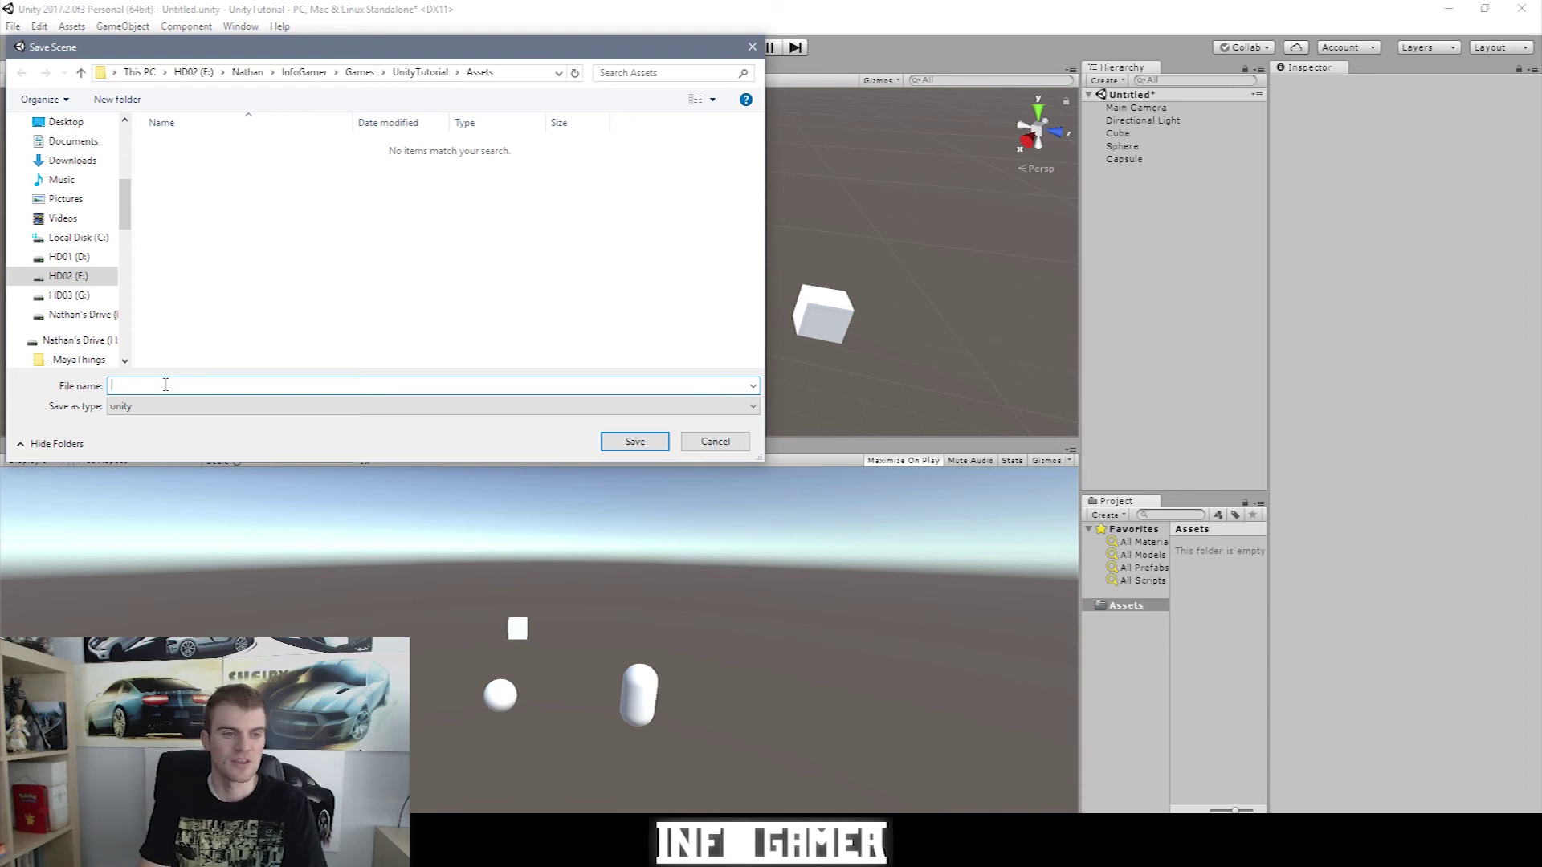
type("Scene1")
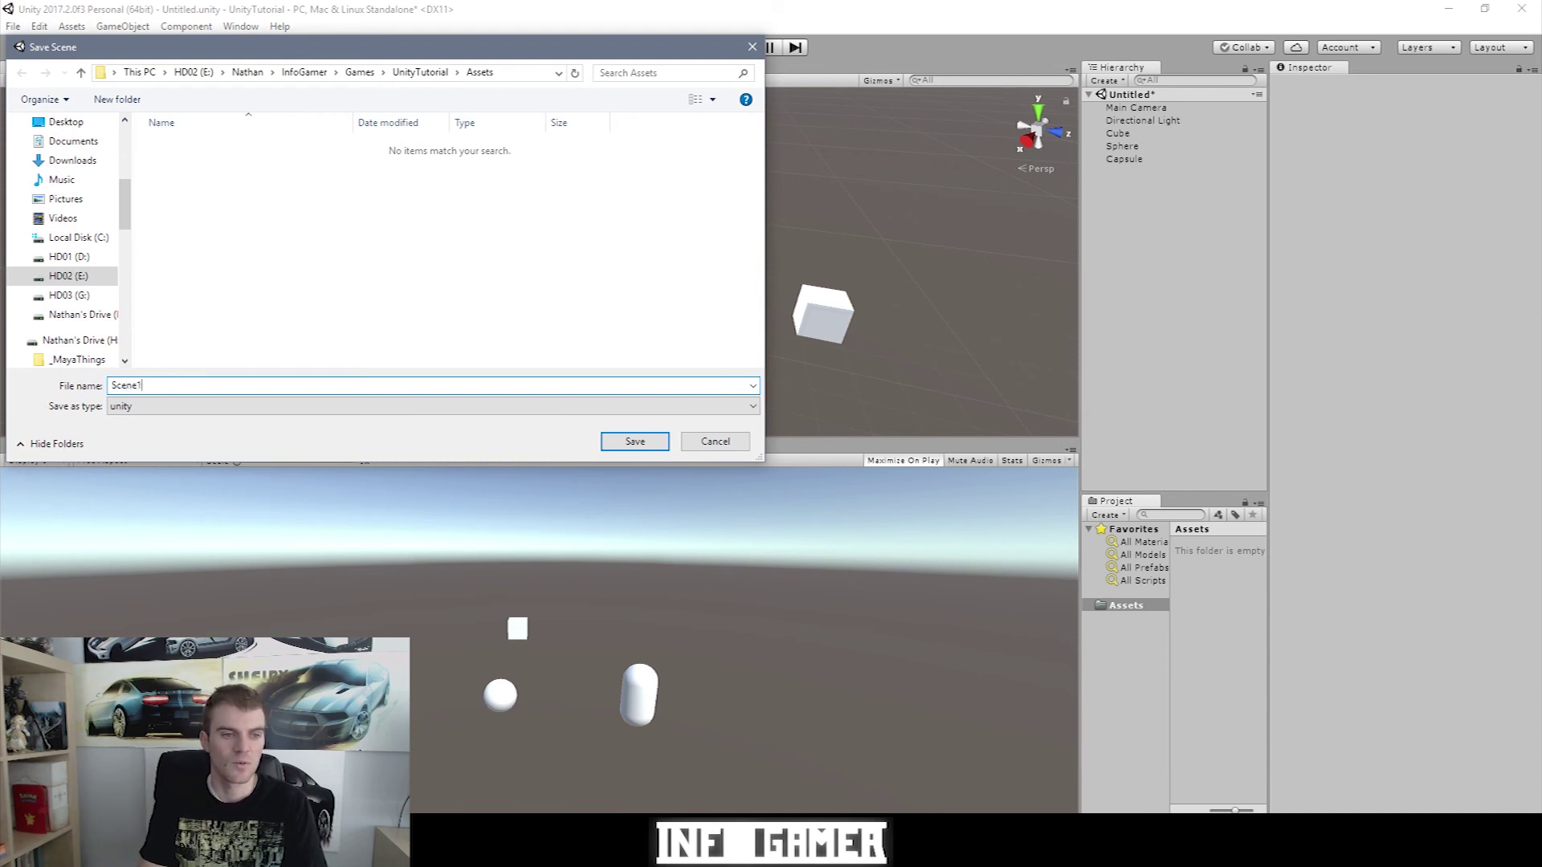
key("BackSpace")
type("One")
key("Return")
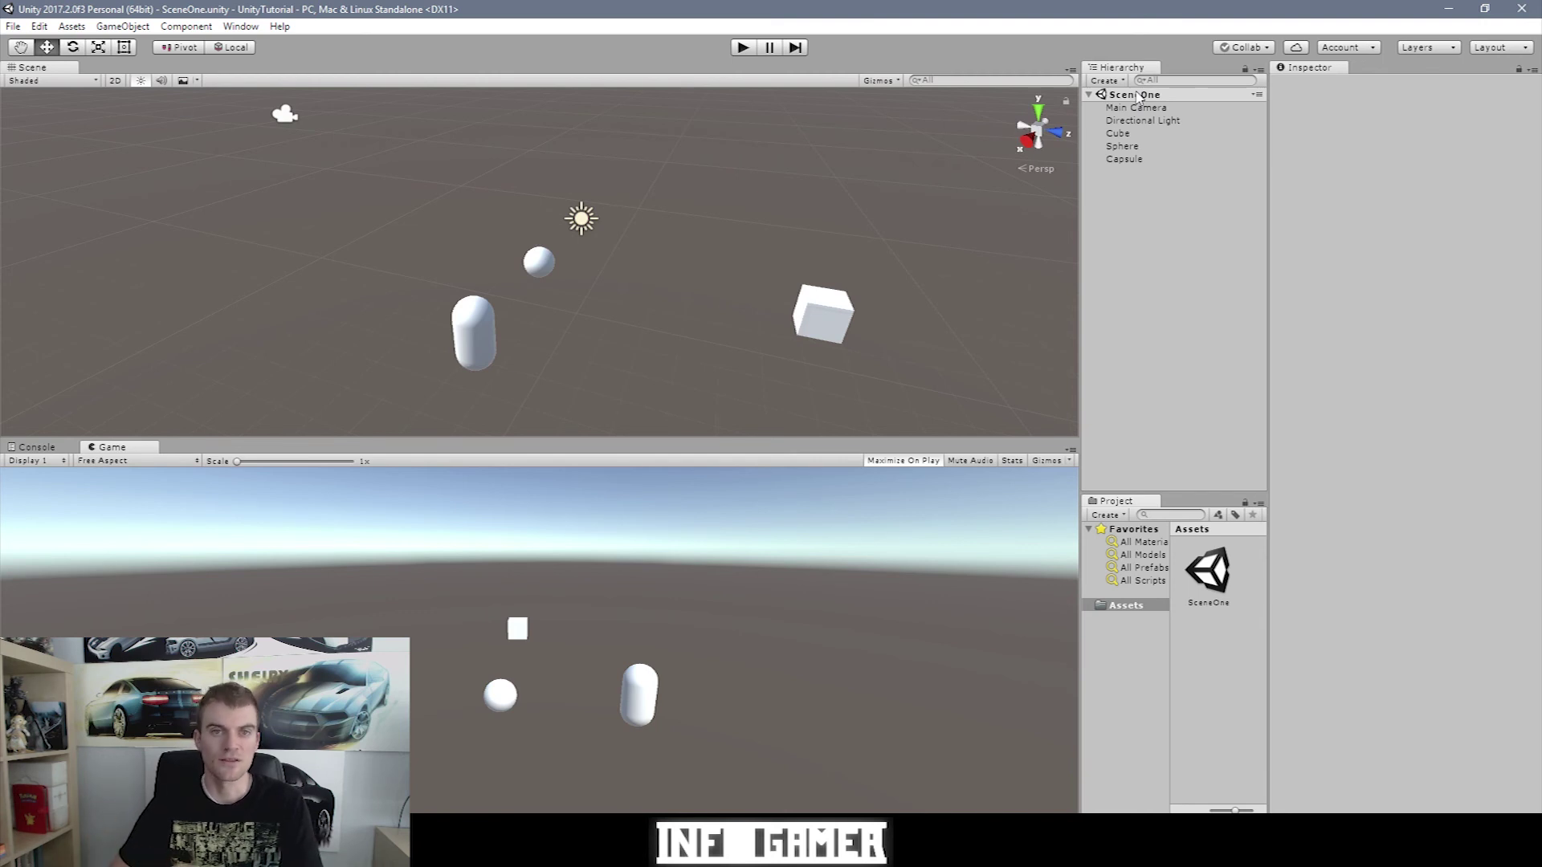
- Collapse and re-expand the scene in the Hierarchy, and examine the Main Camera, Directional Light, Cube and Sphere objects
left_click(1089, 96)
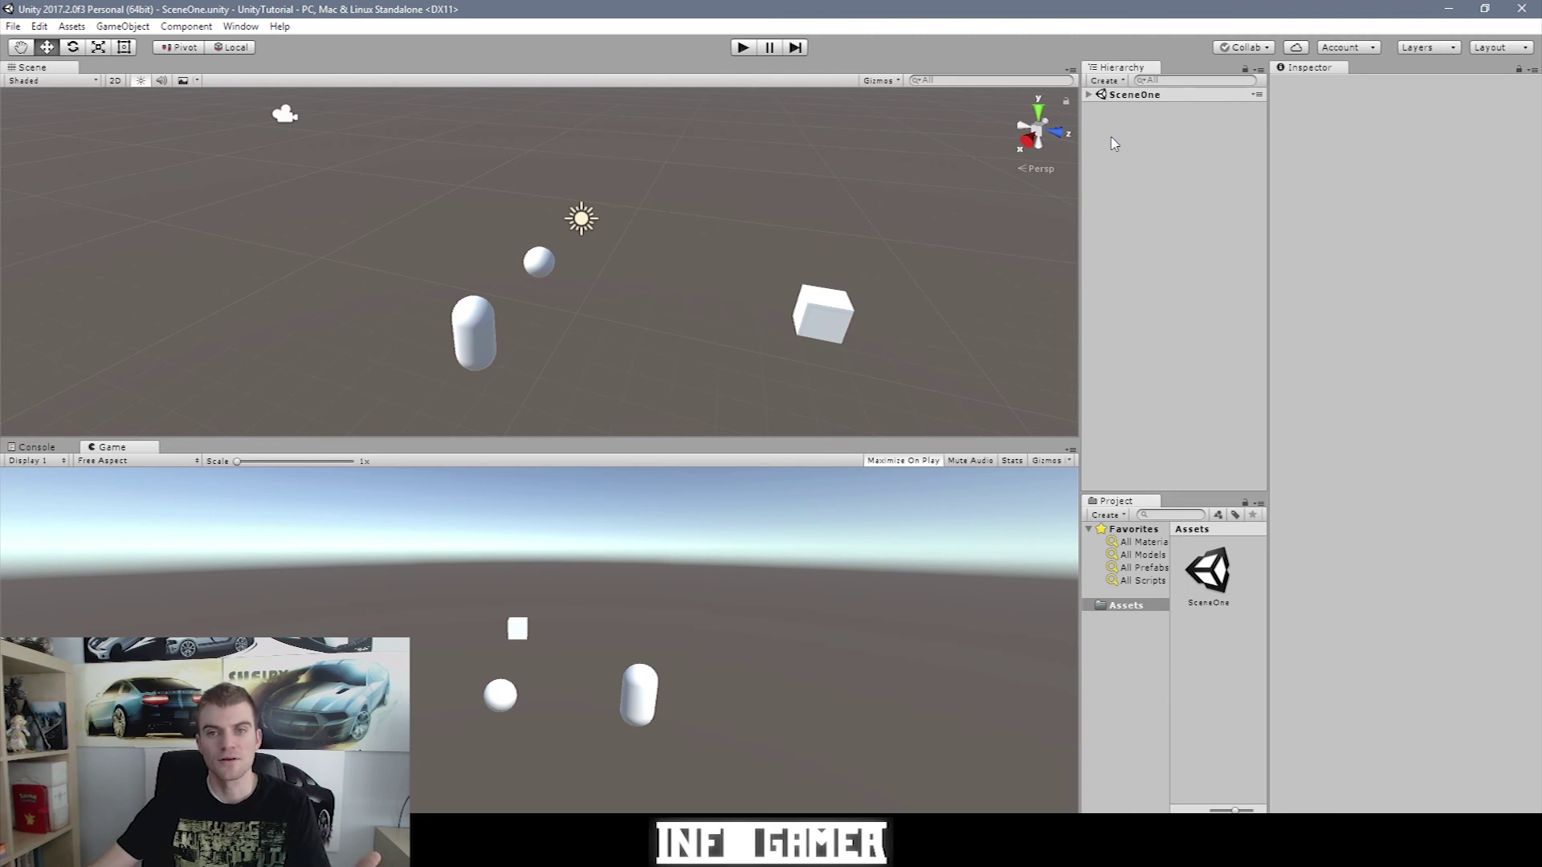
left_click(1090, 96)
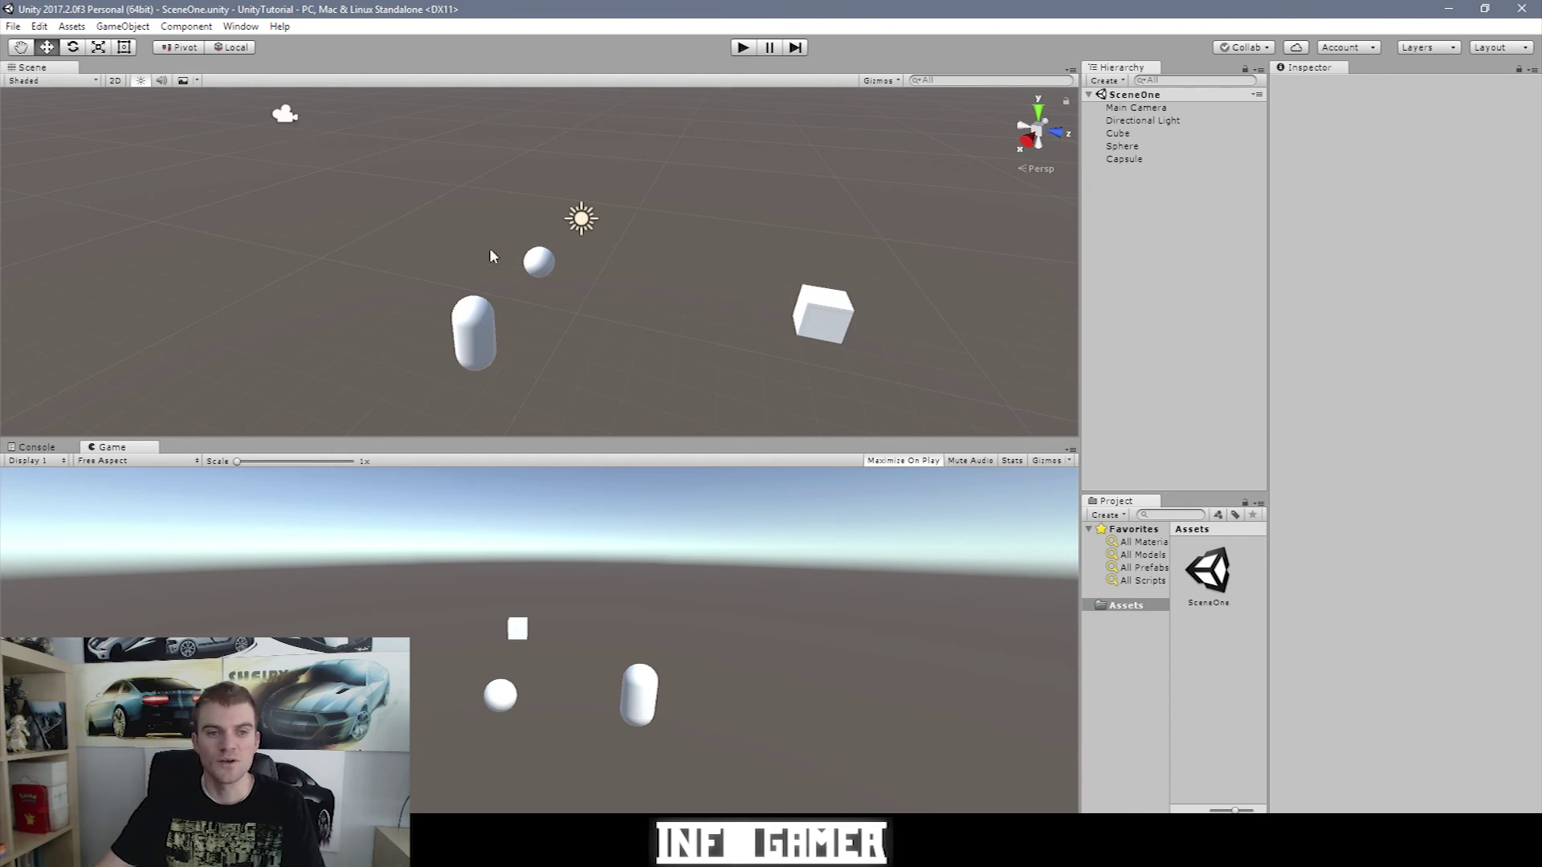
left_click(1157, 111)
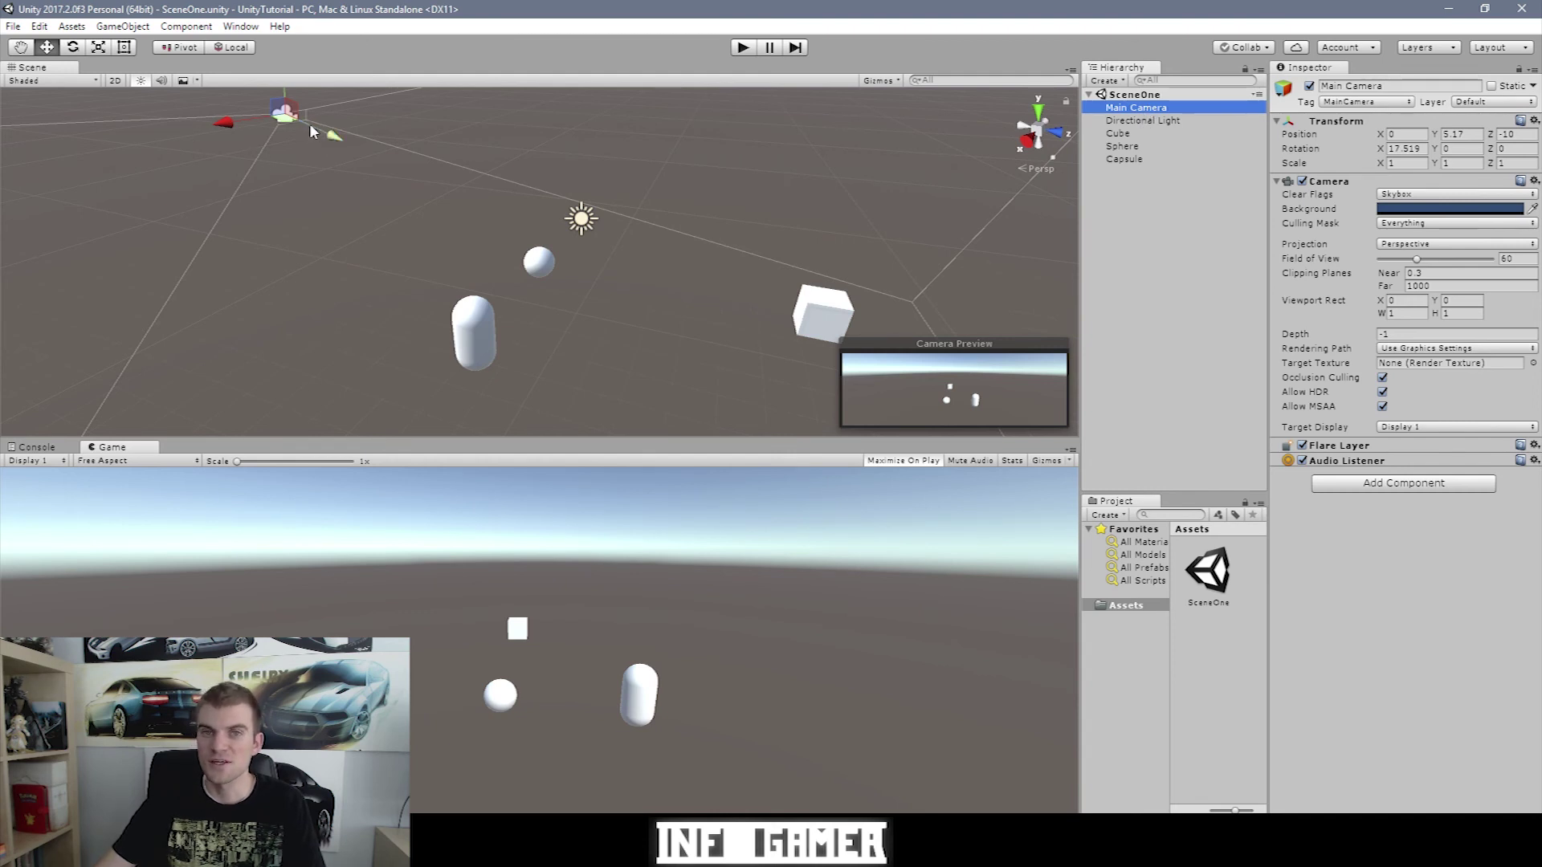
left_click(1126, 121)
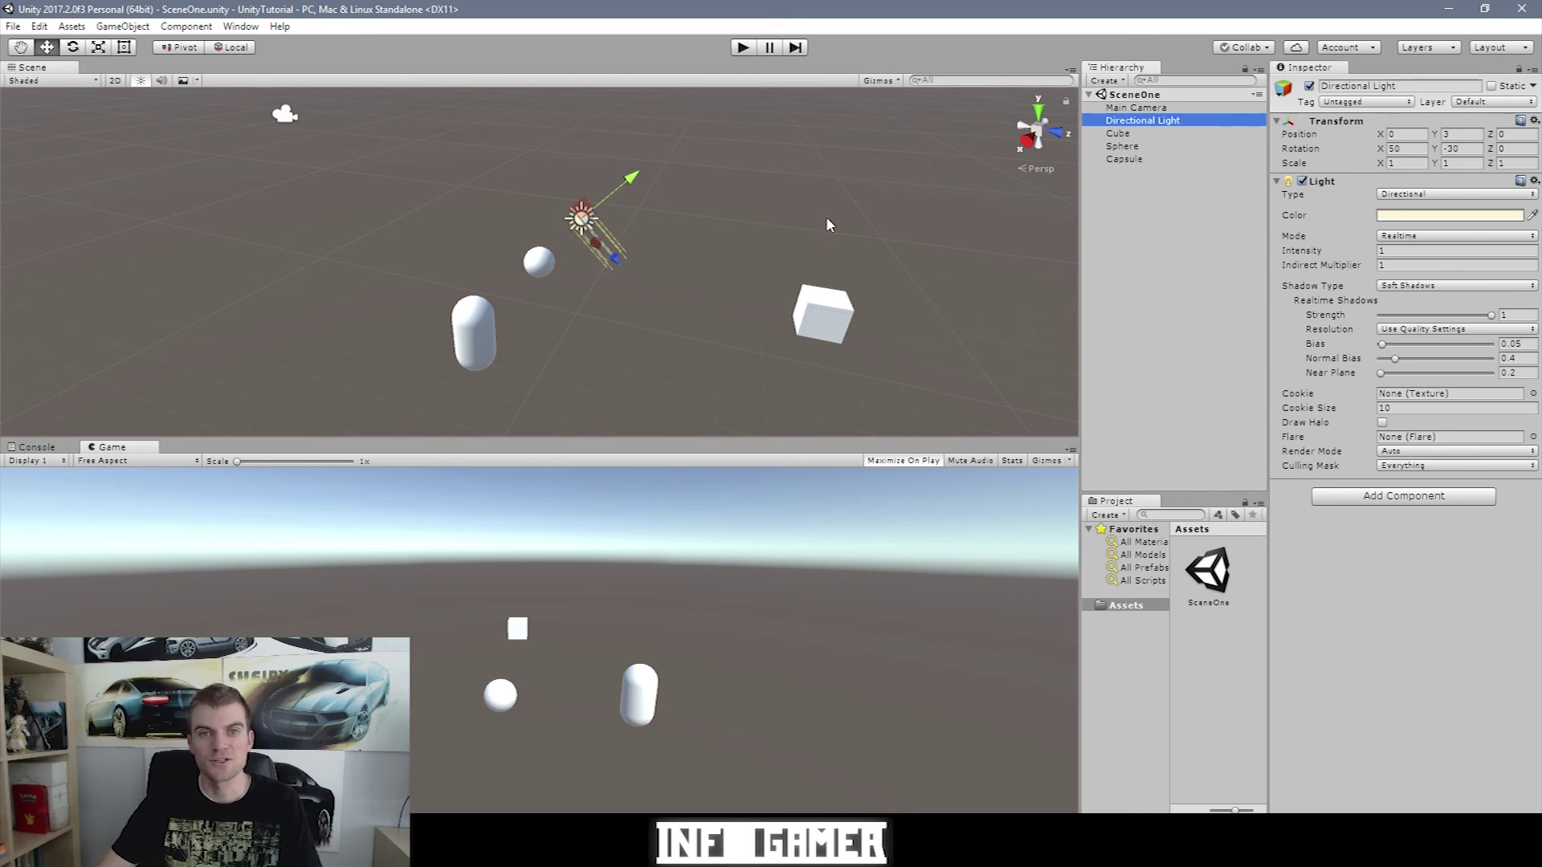
left_click(823, 313)
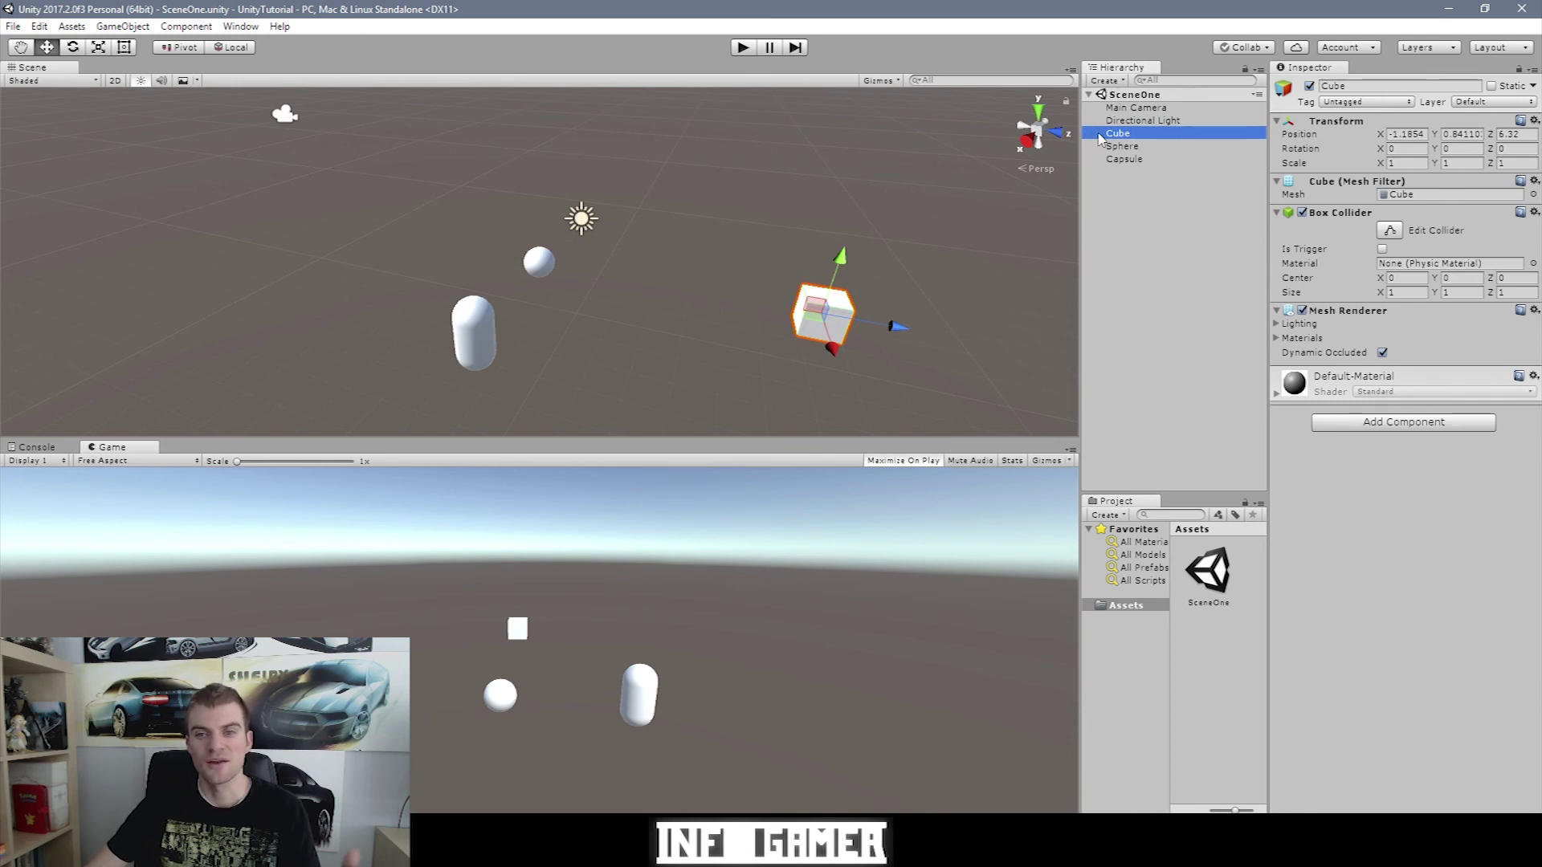
left_click(1109, 149)
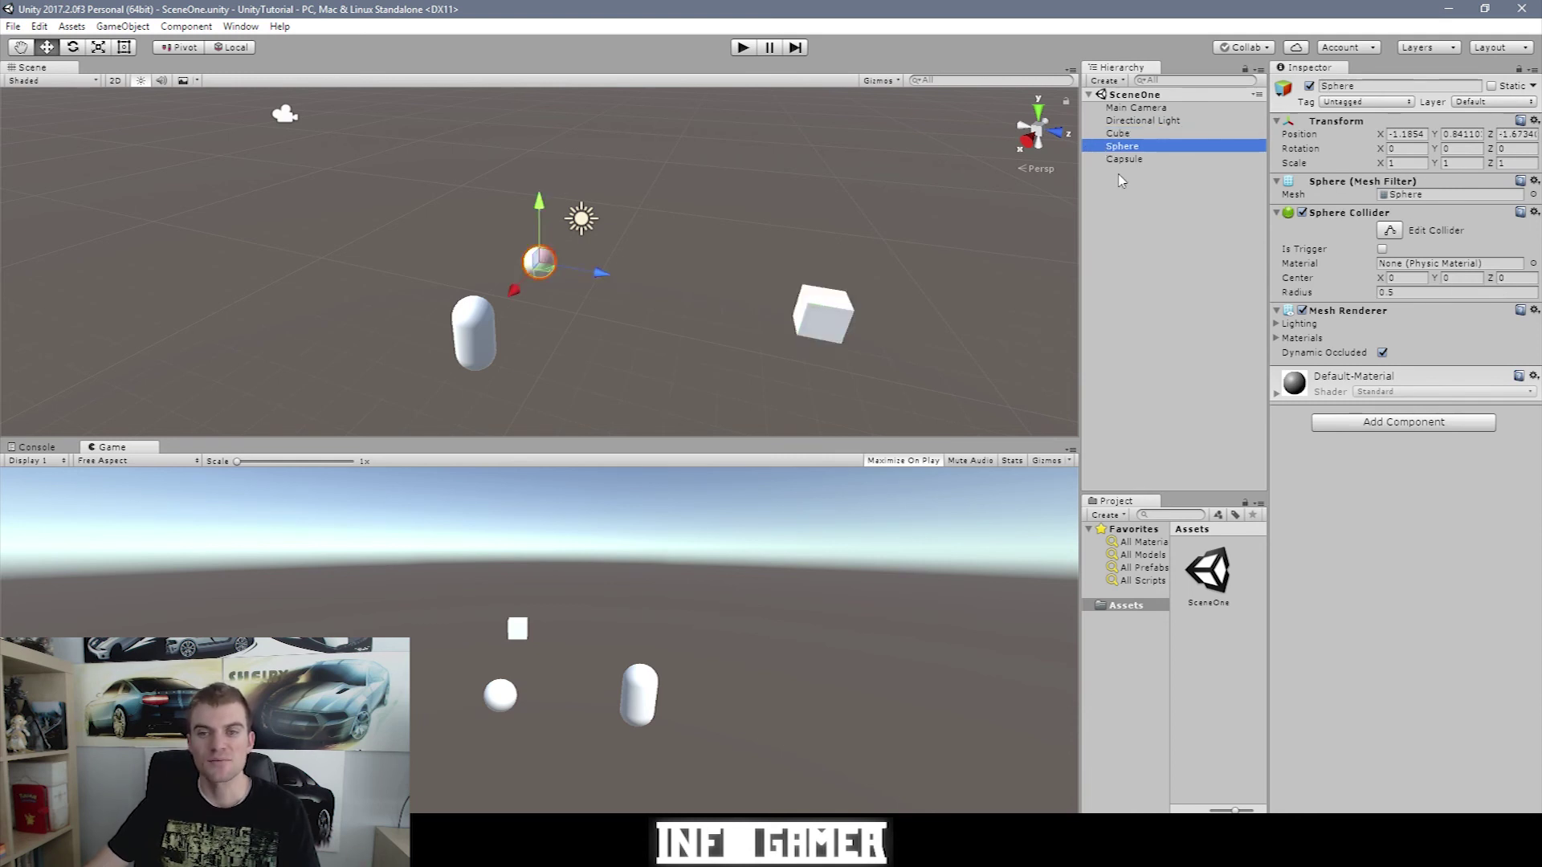
left_click(1120, 173)
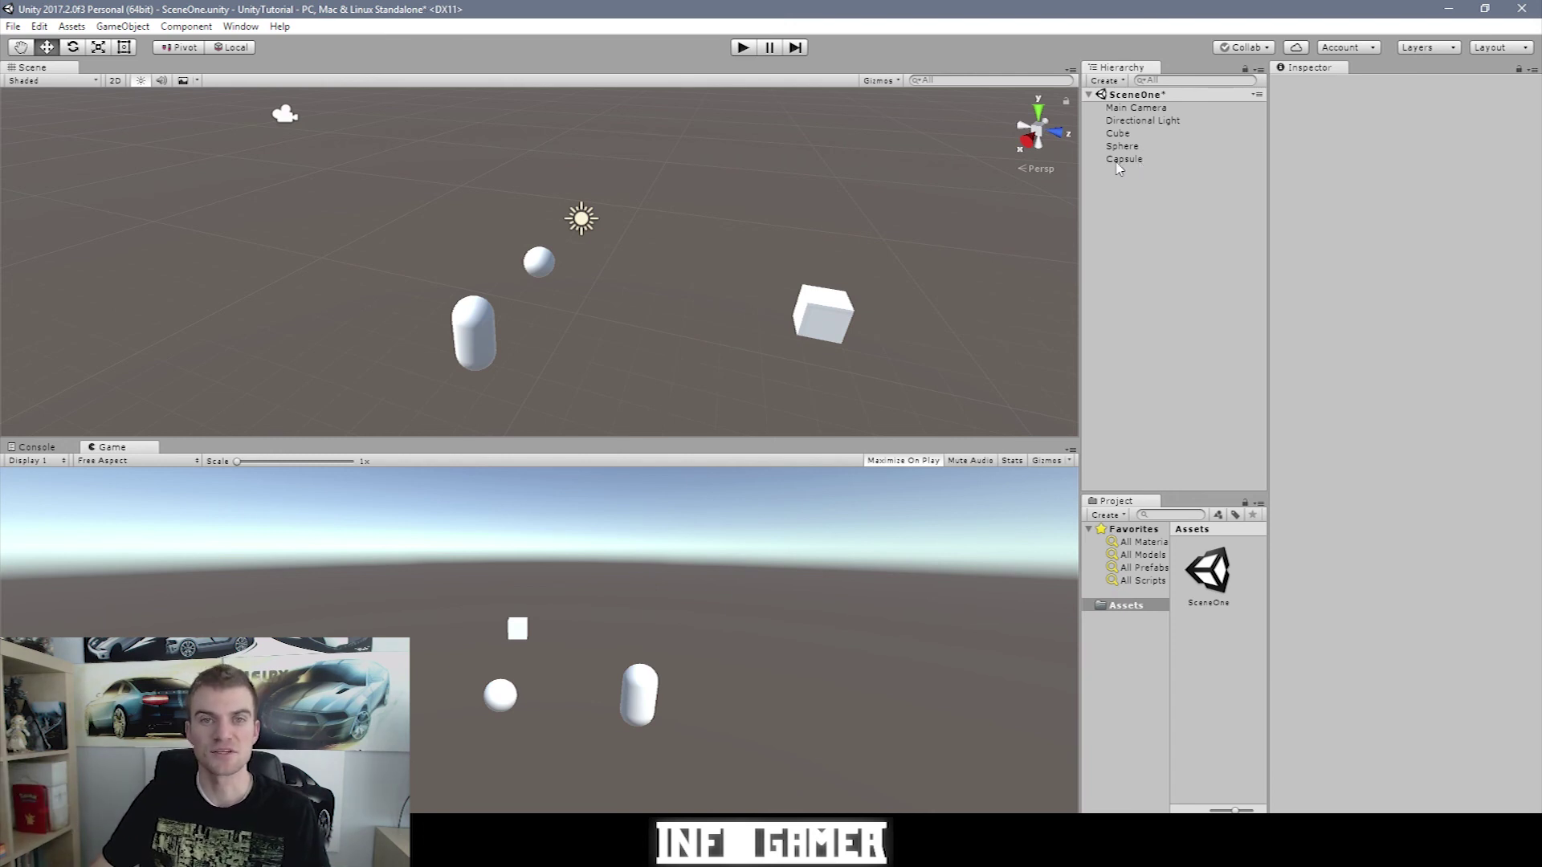
- Rename the Capsule object to Player in the Hierarchy
left_click(1121, 160)
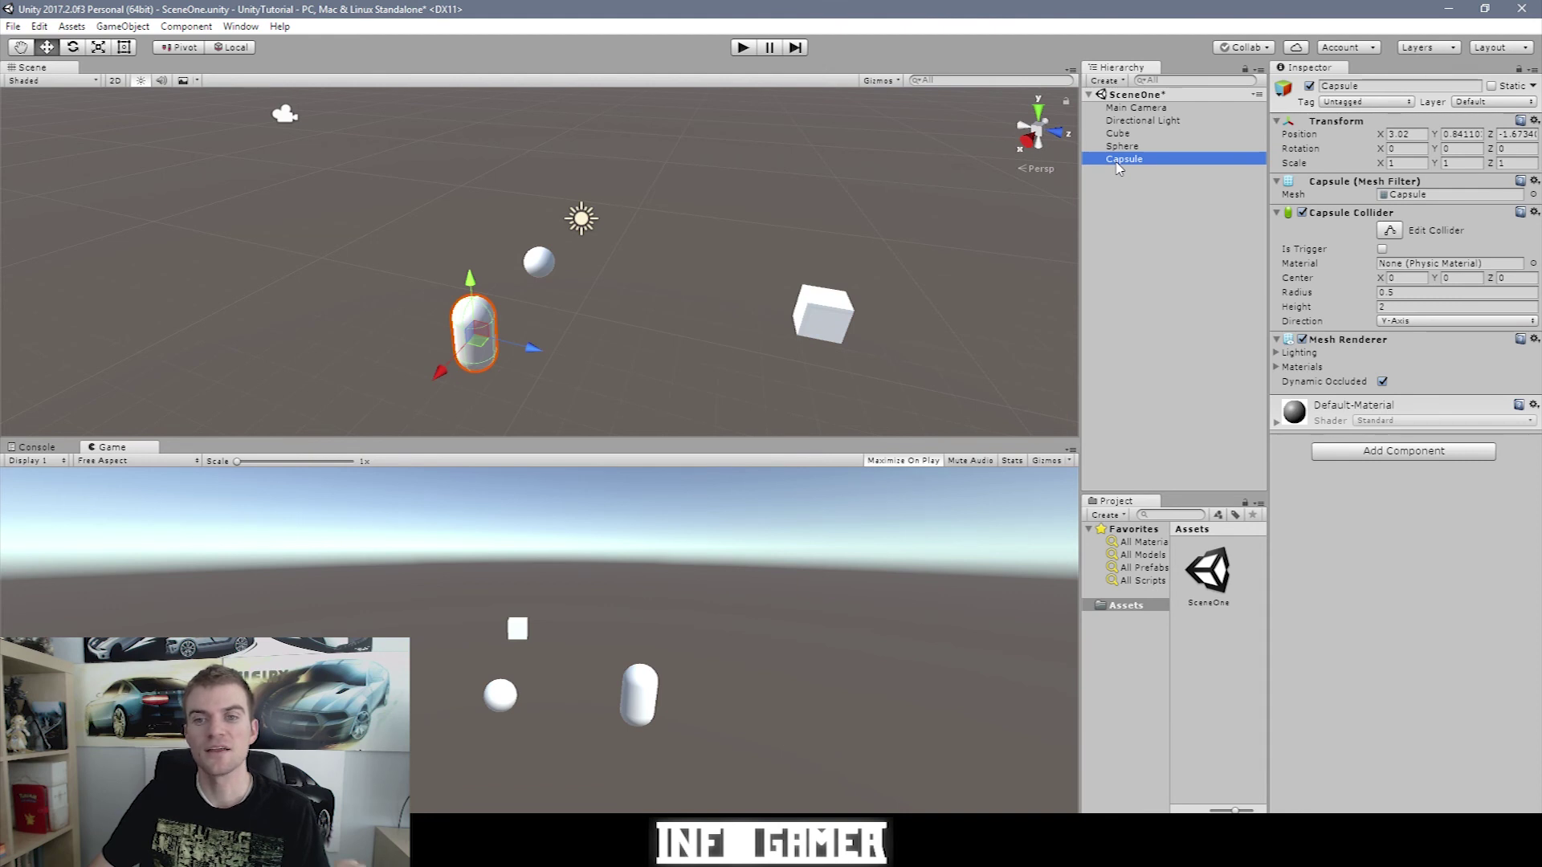
left_click(1118, 161)
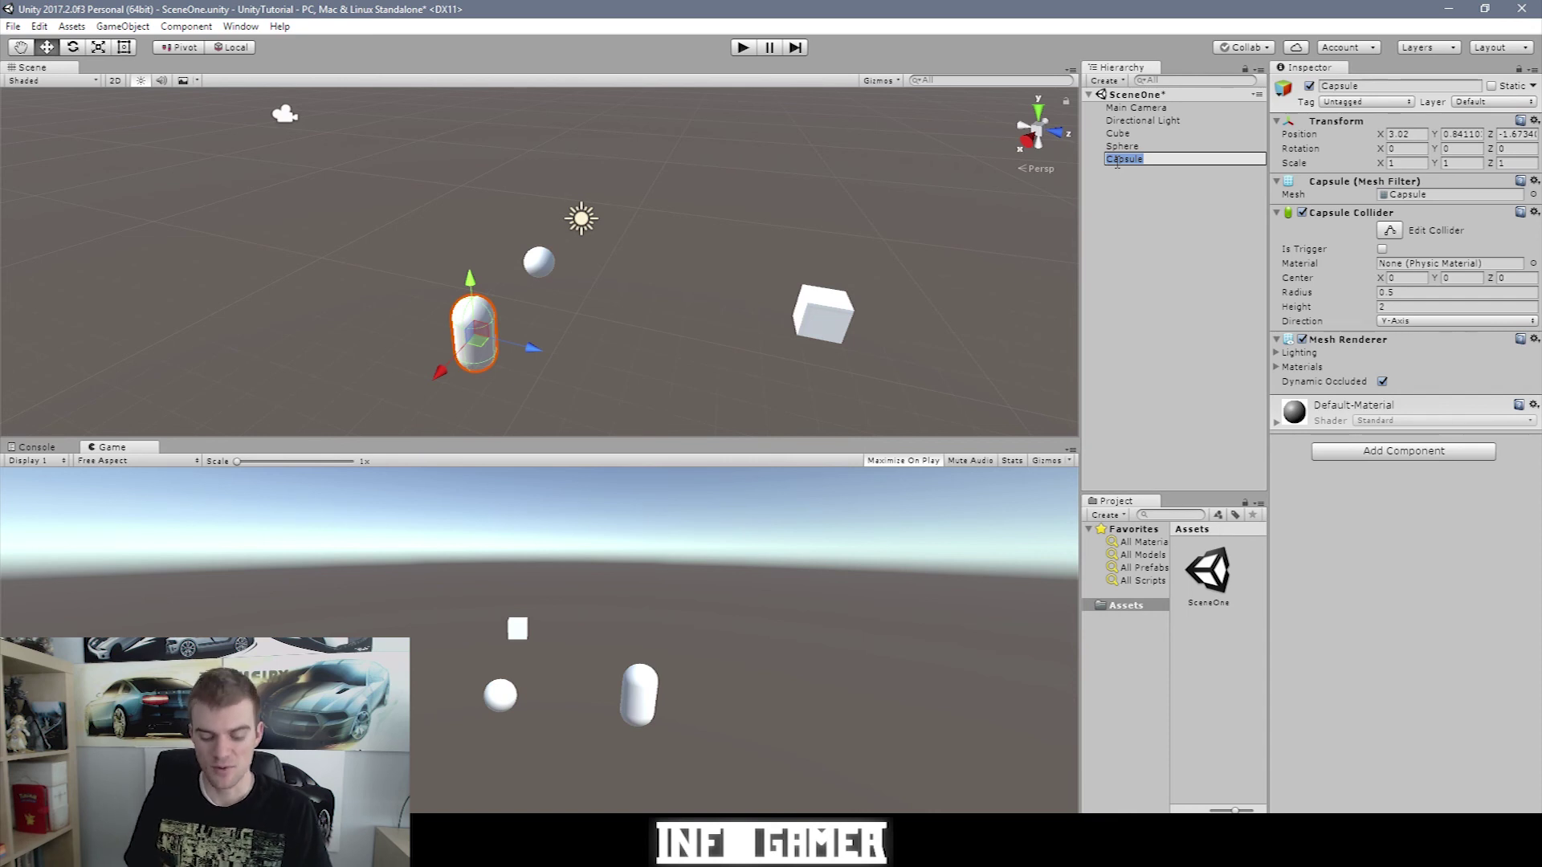
type("Player")
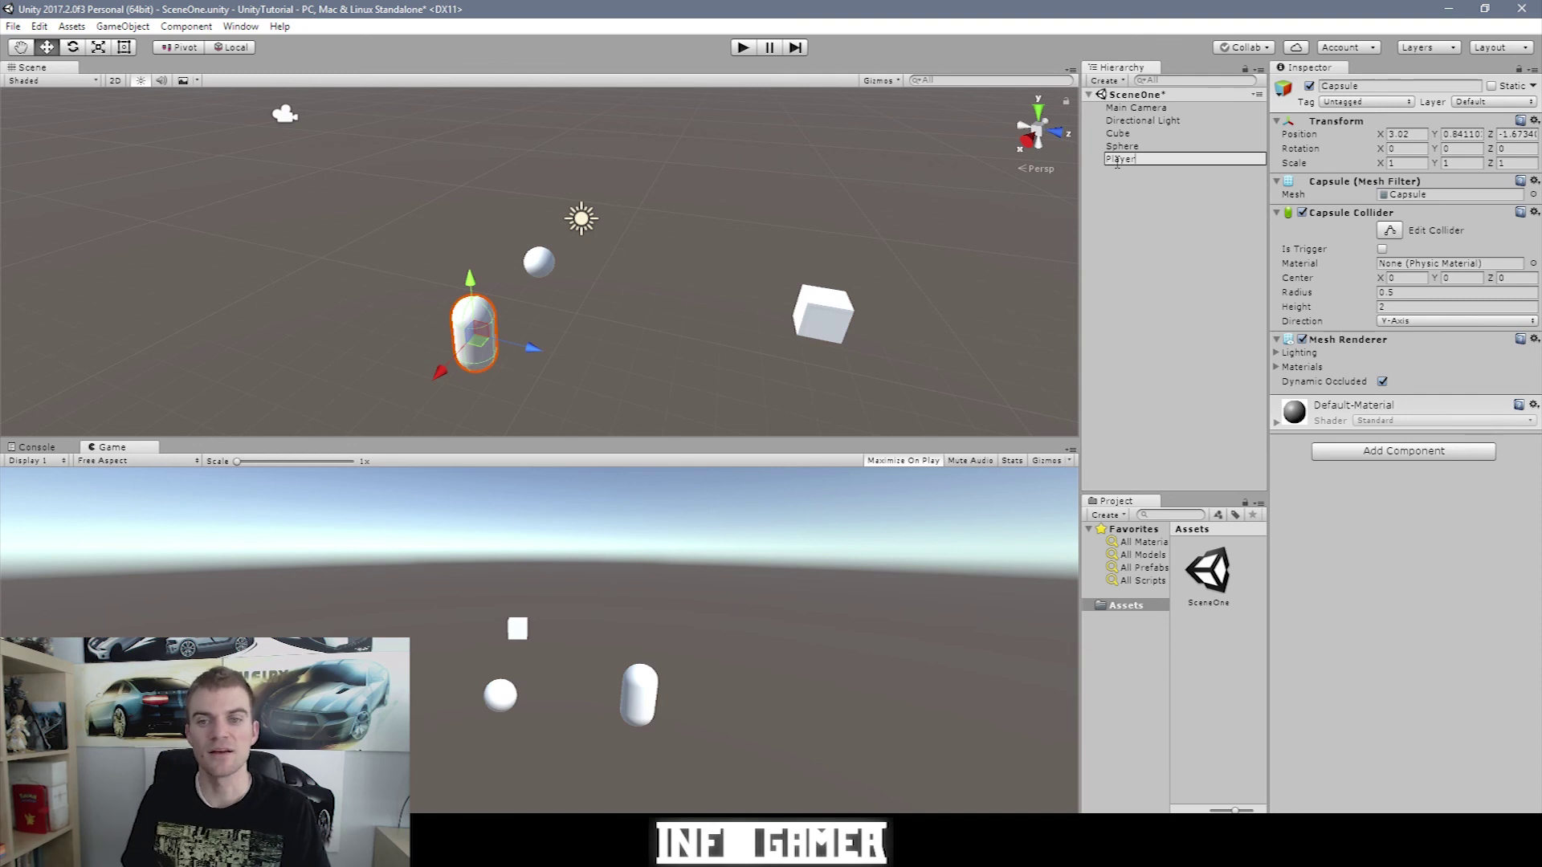
key("Return")
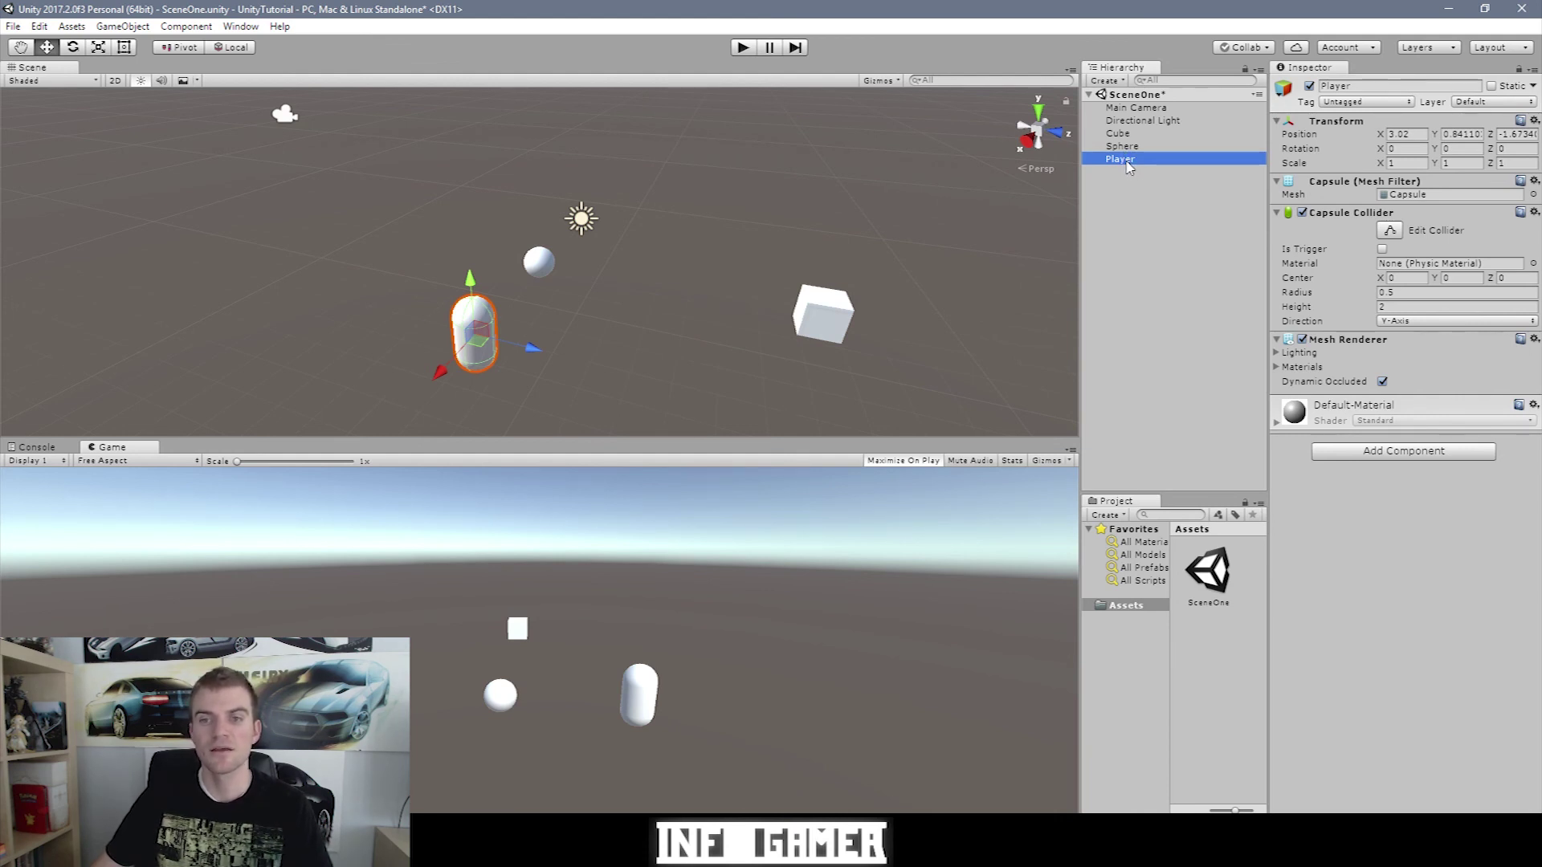
- Reorder Player above Sphere in the Hierarchy, and make Sphere a child of Player
left_click_drag(1127, 166, 1120, 148)
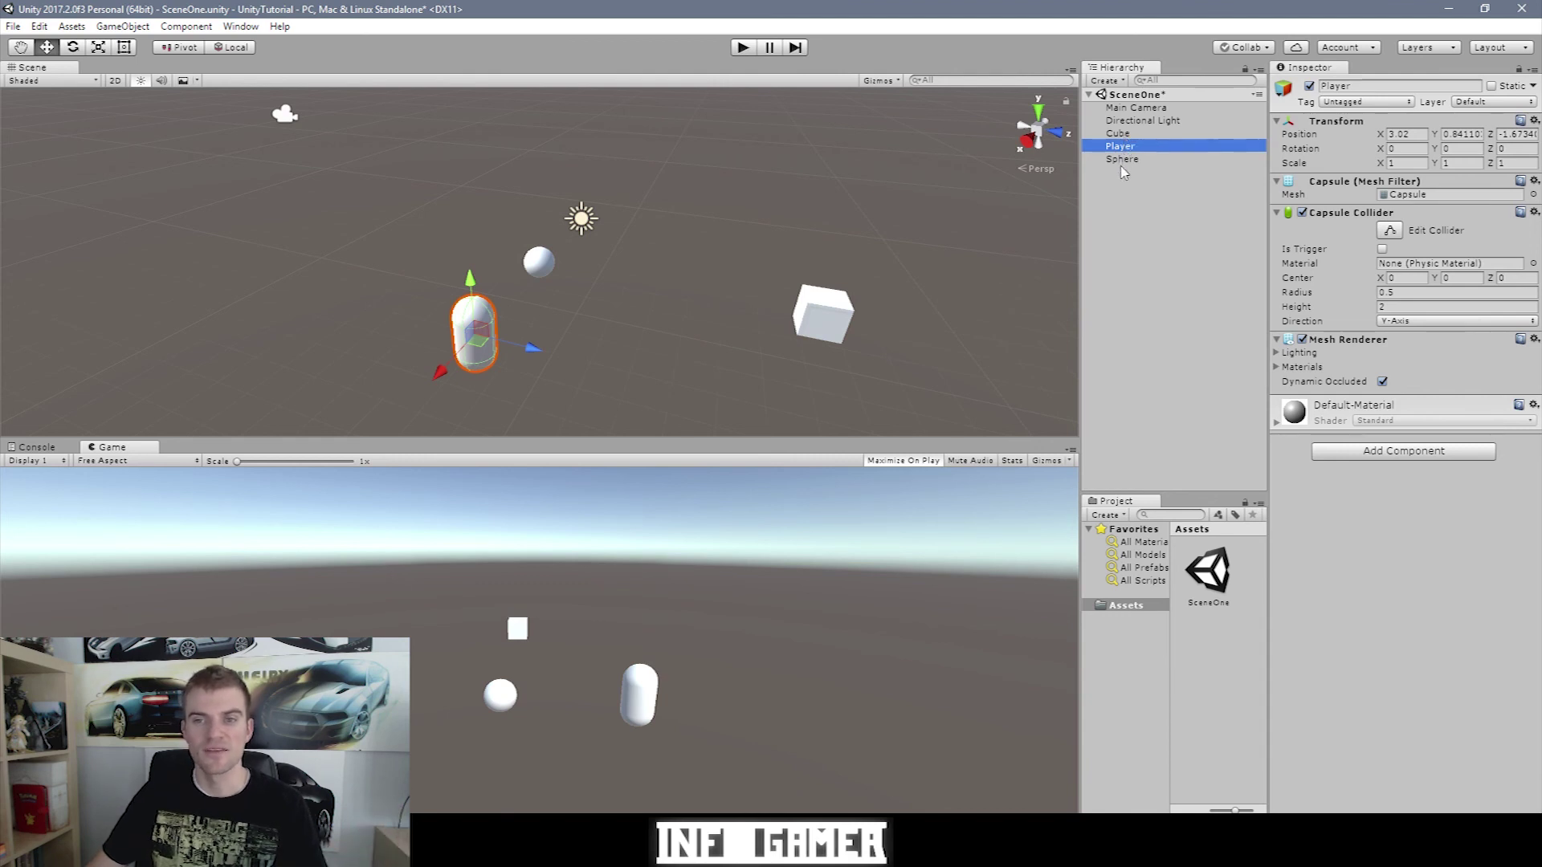
left_click(1128, 160)
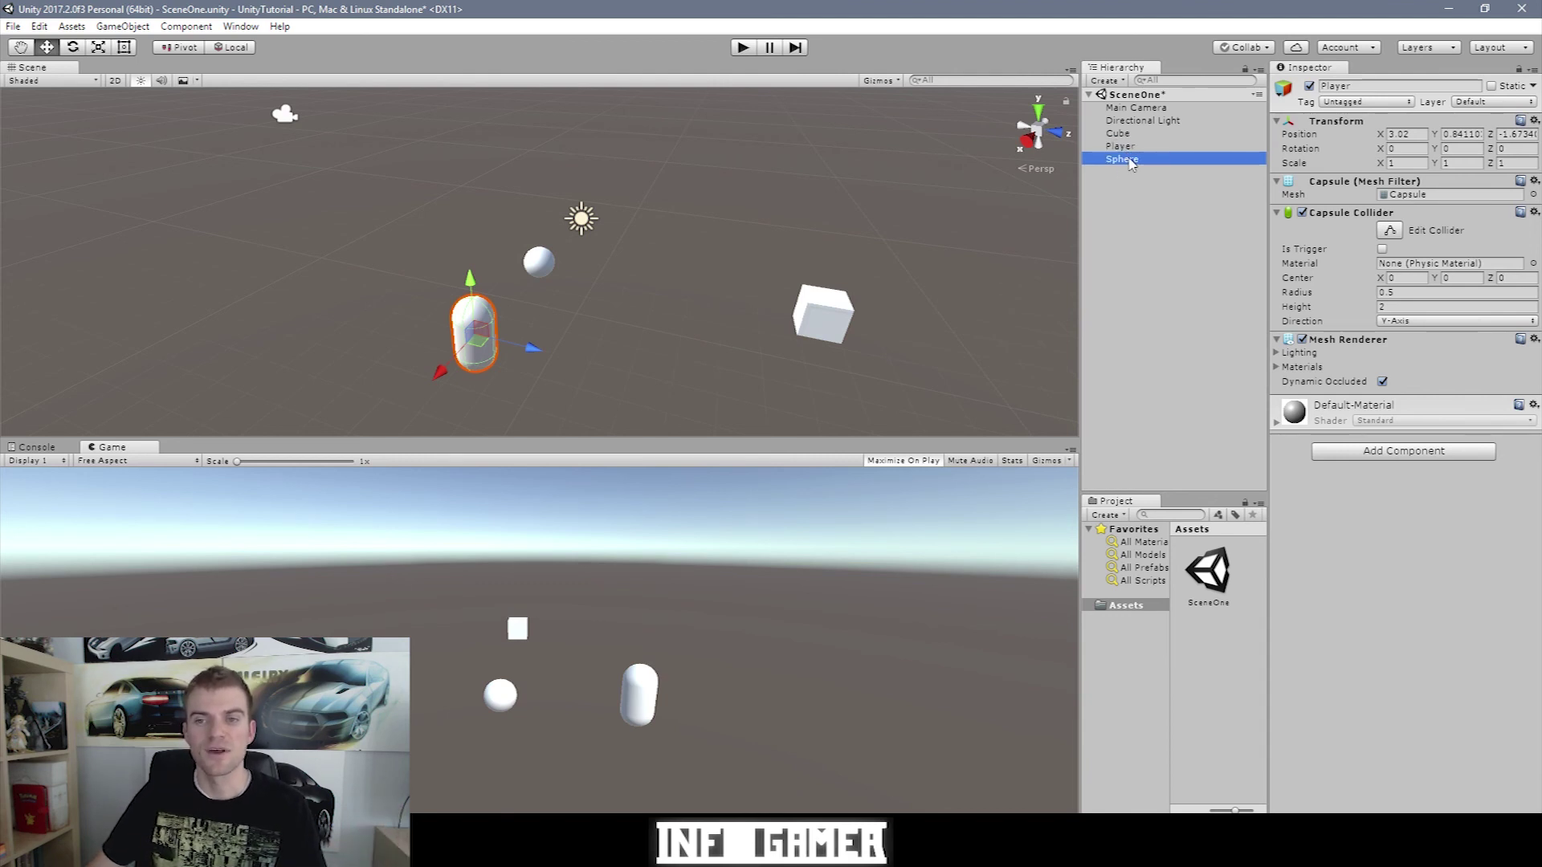
left_click_drag(1130, 161, 1121, 152)
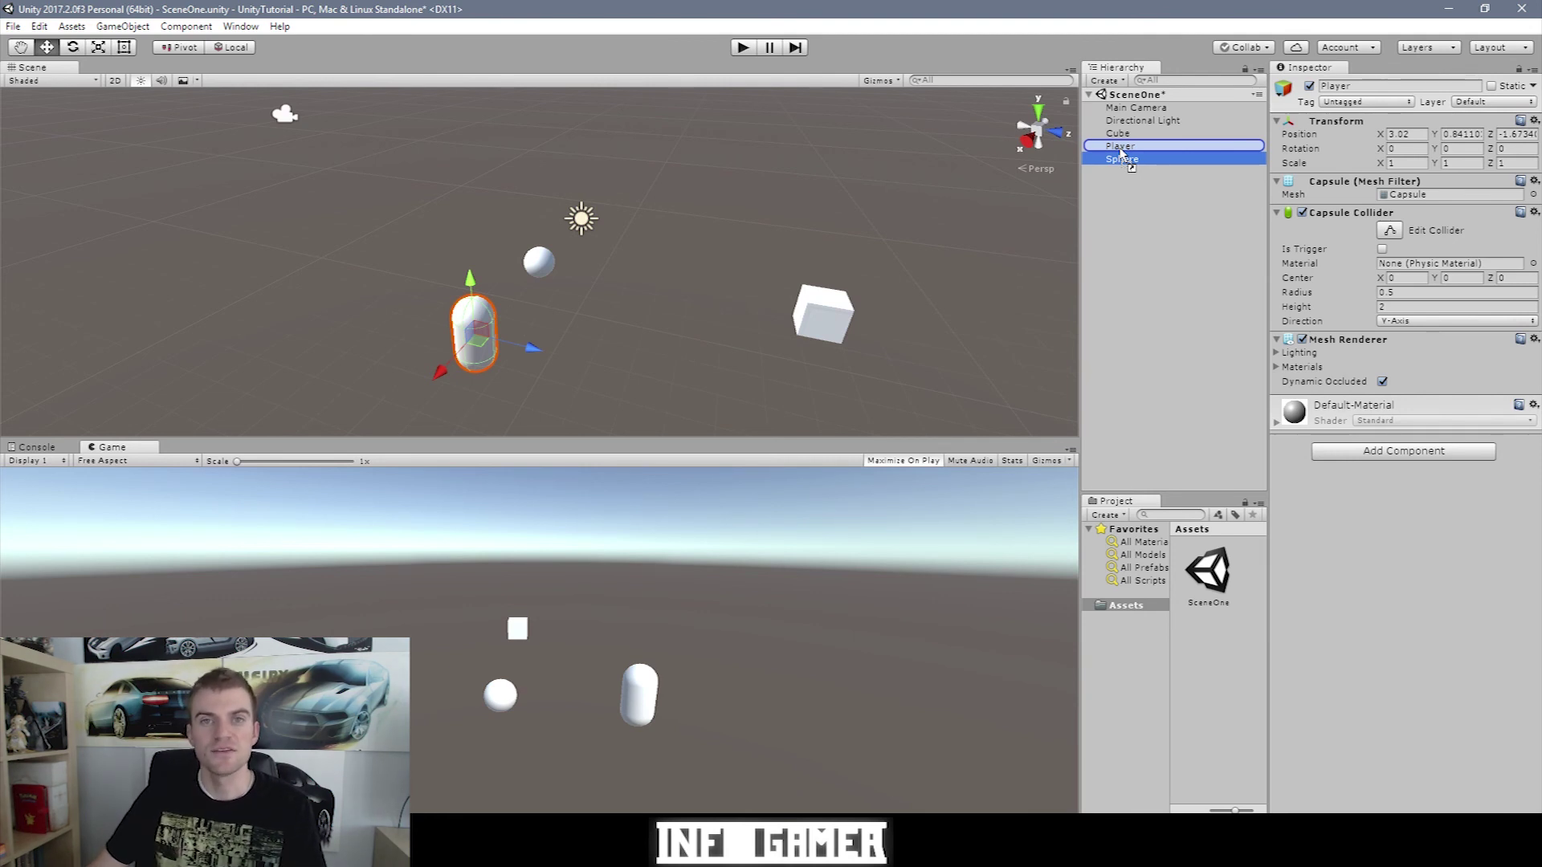
left_click_drag(1122, 152, 1123, 155)
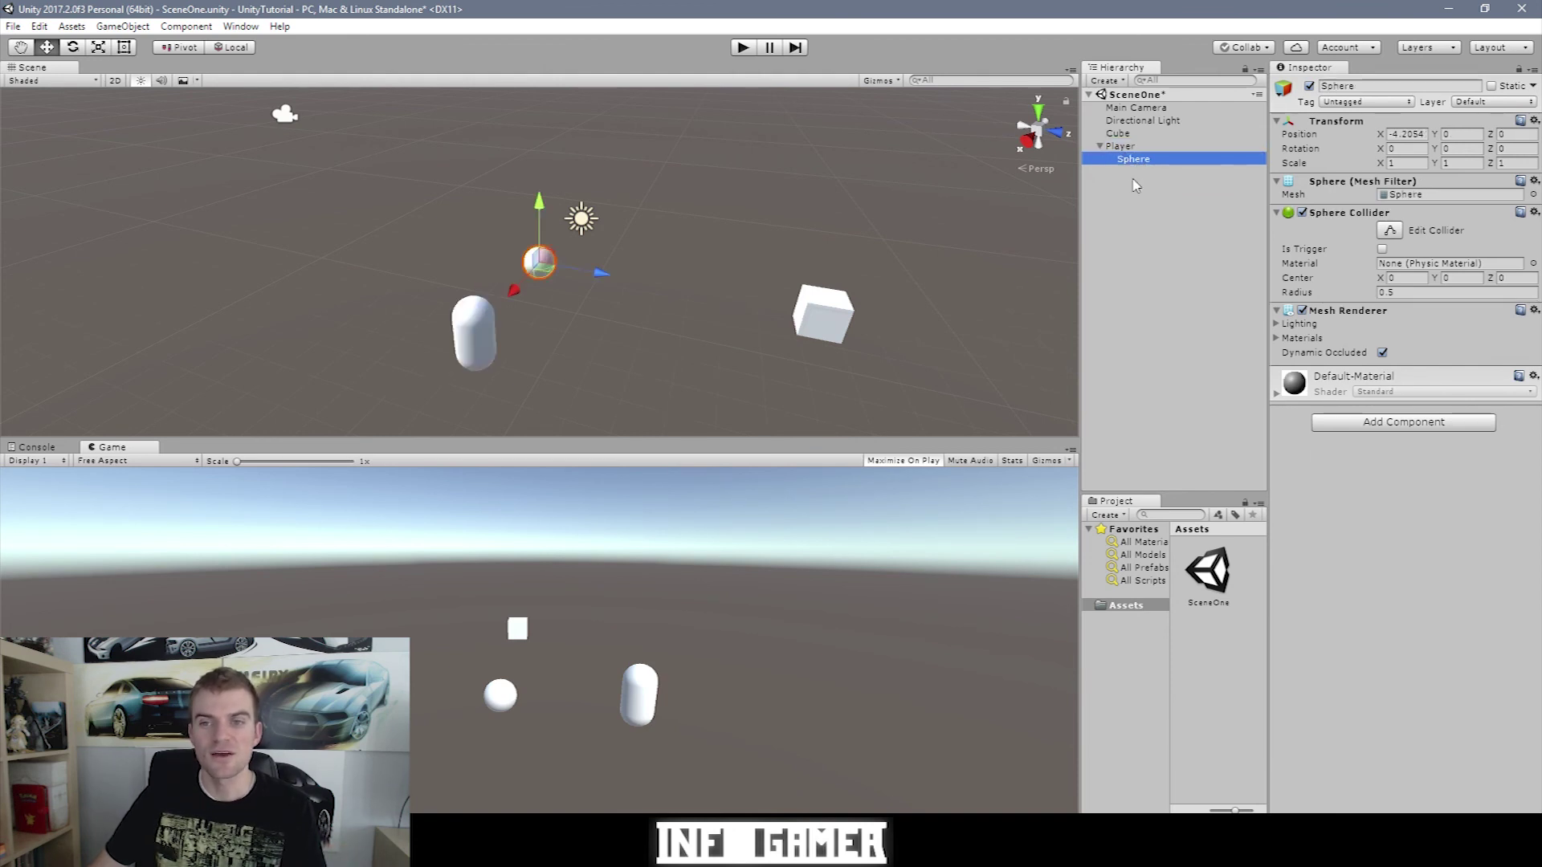
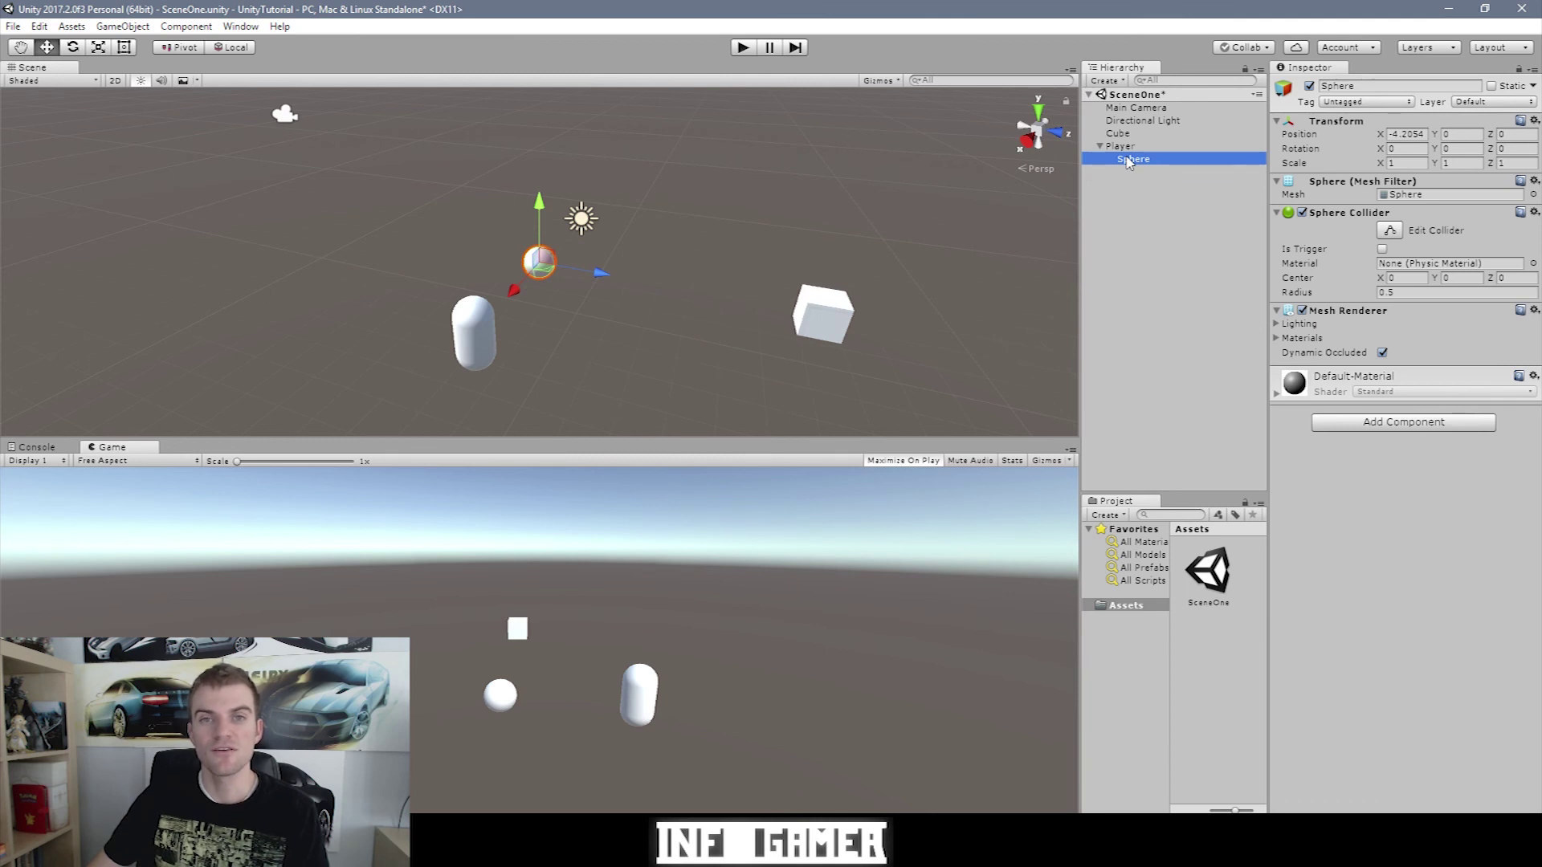
- Add a UI Image to the scene from the Hierarchy's object creation options
left_click(1121, 146)
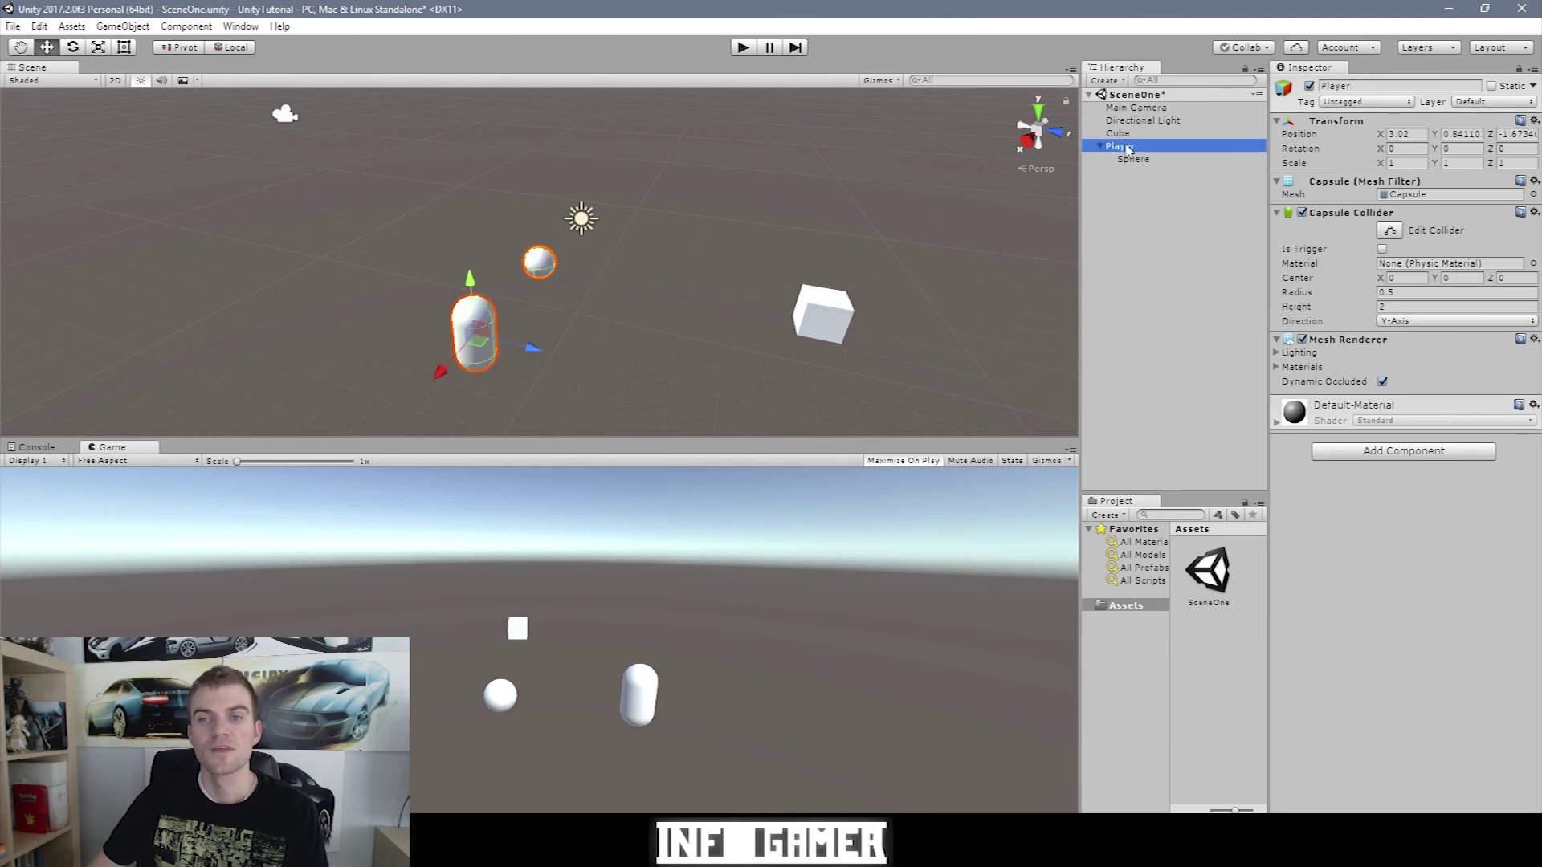
left_click(1124, 82)
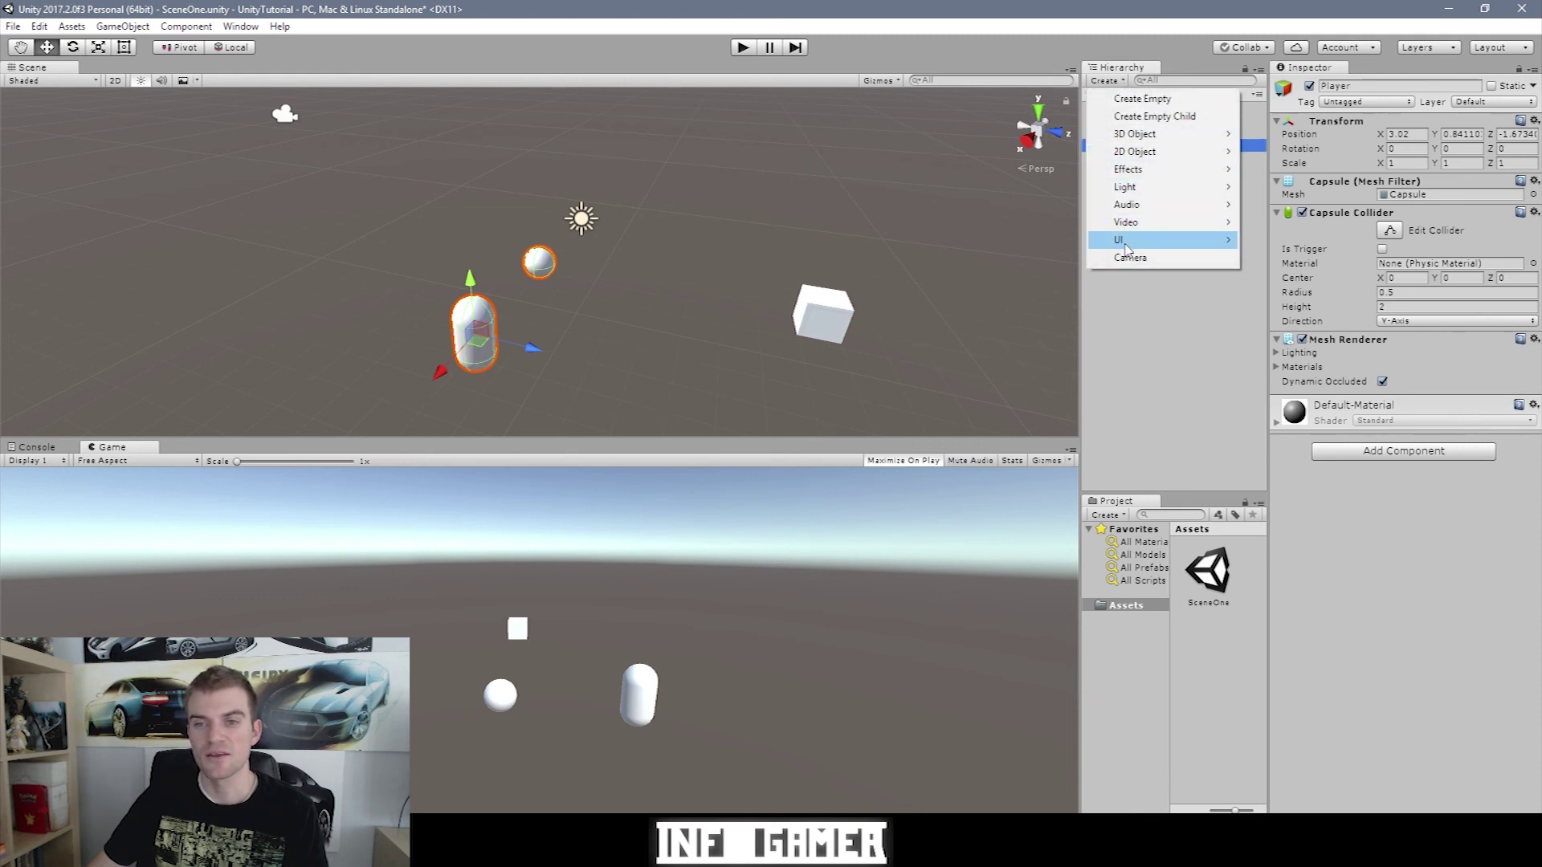
mouse_move(1125, 248)
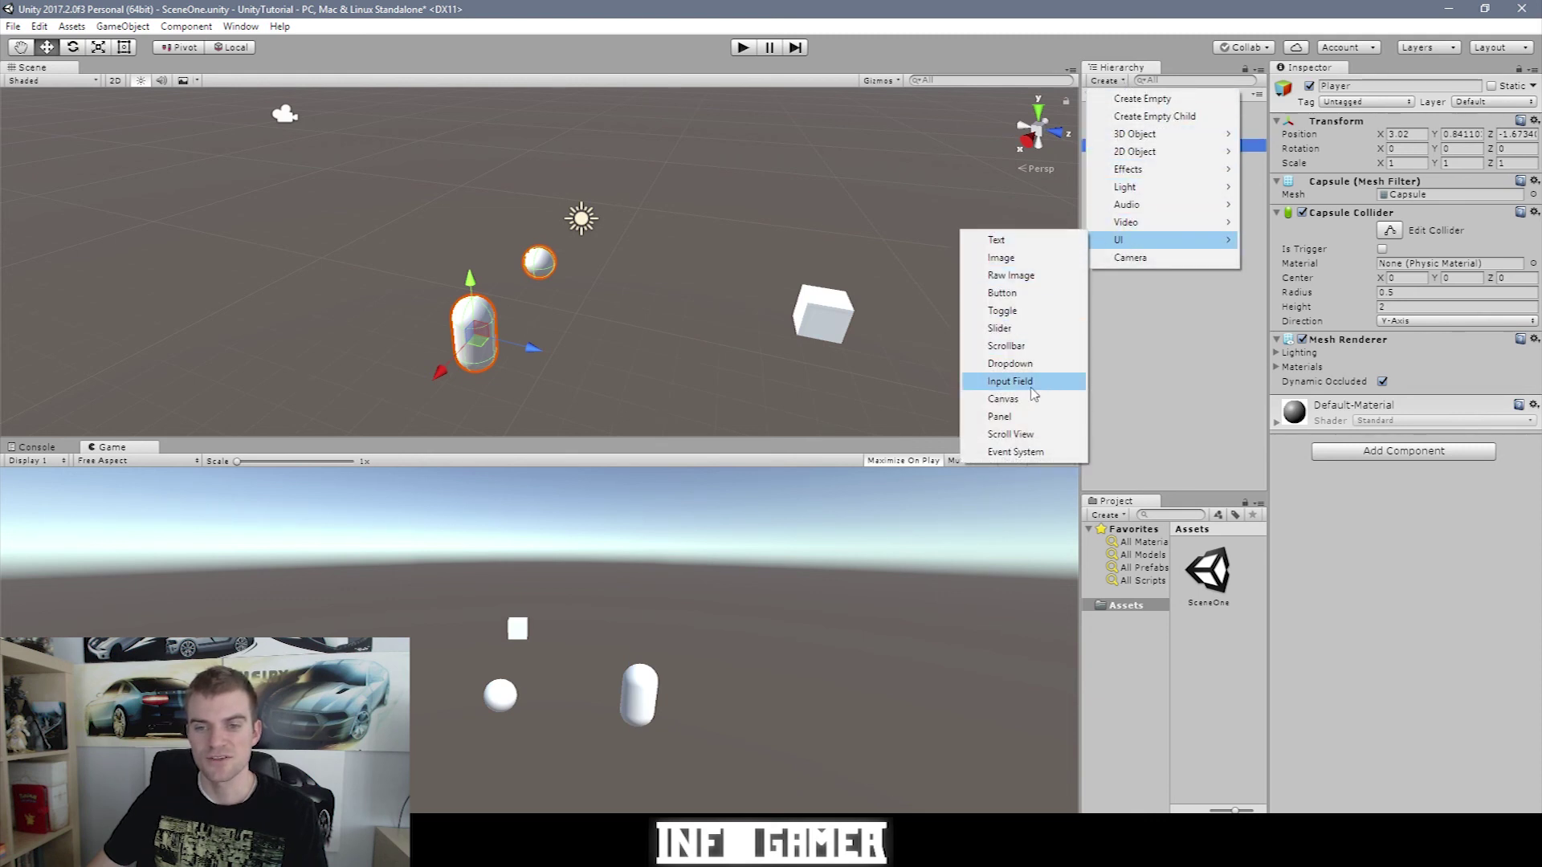
left_click(1012, 257)
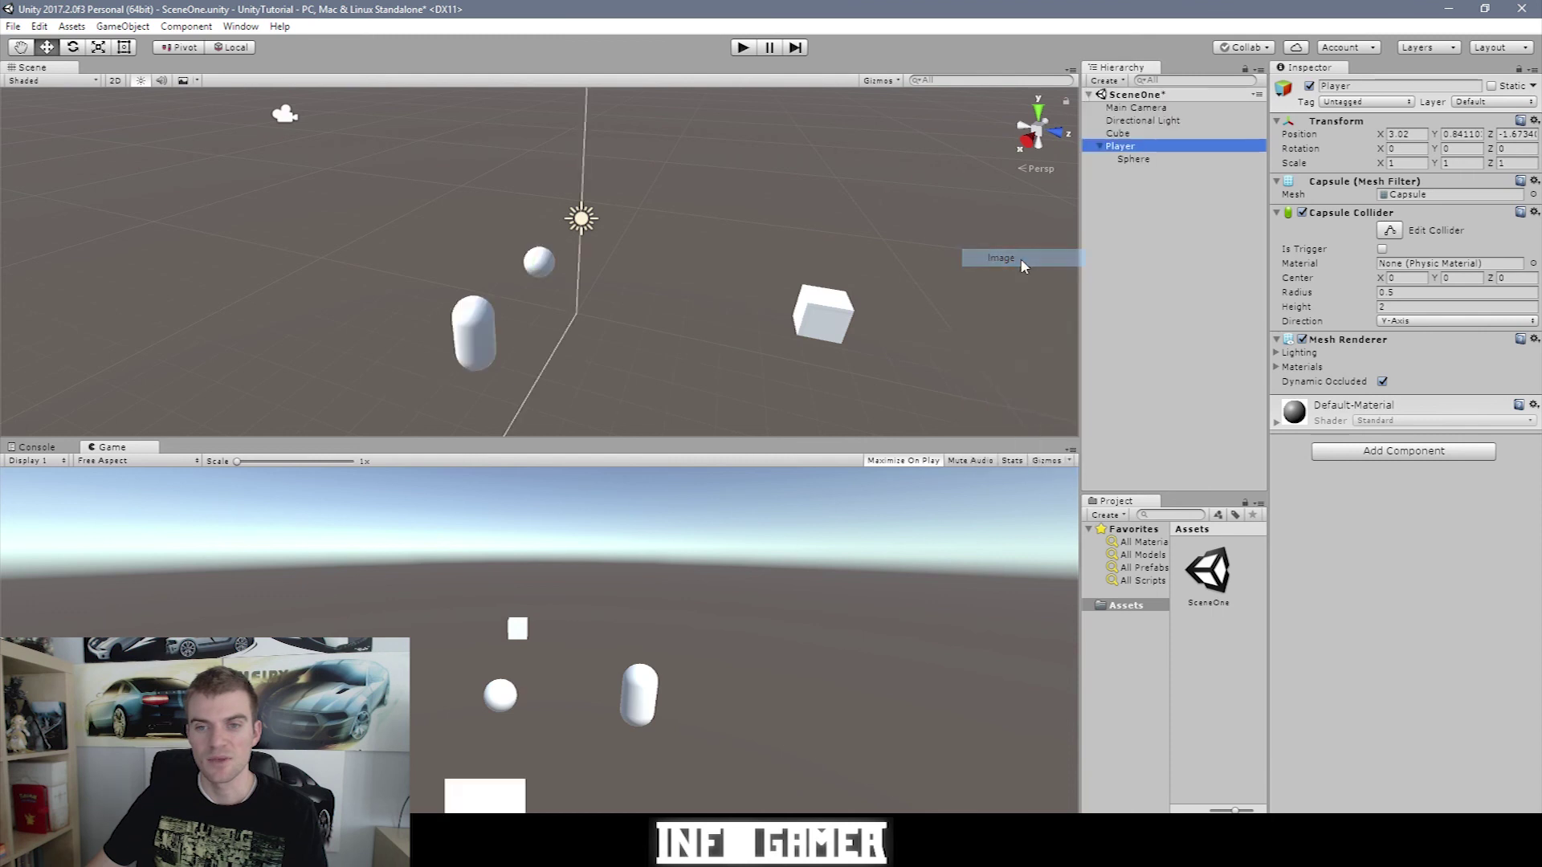
- Duplicate the Image object under Canvas
left_click(1131, 184)
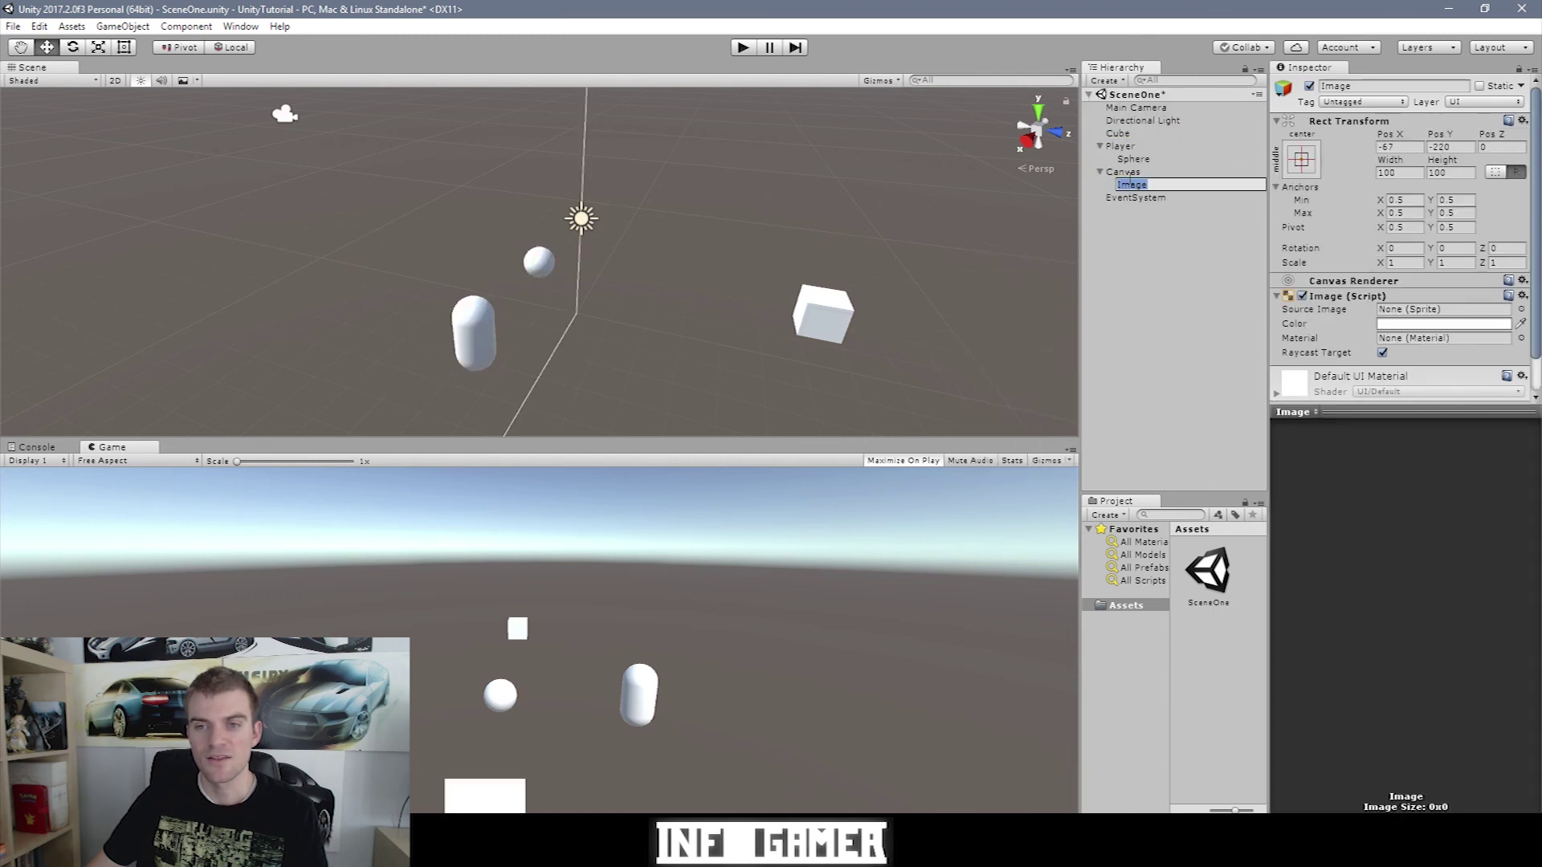
right_click(1131, 184)
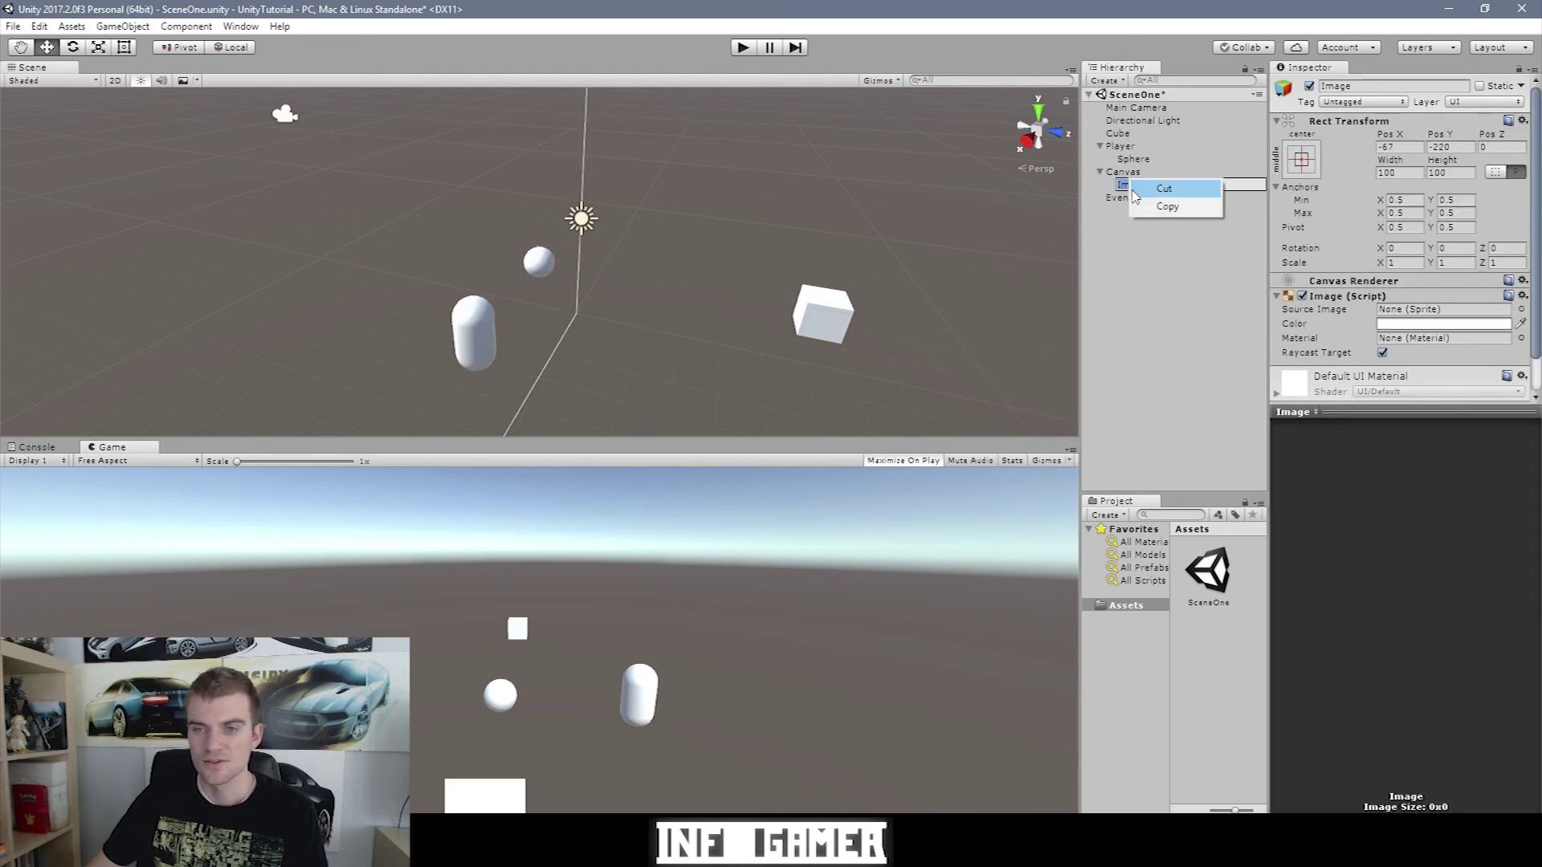
left_click(1166, 206)
left_click(1113, 191)
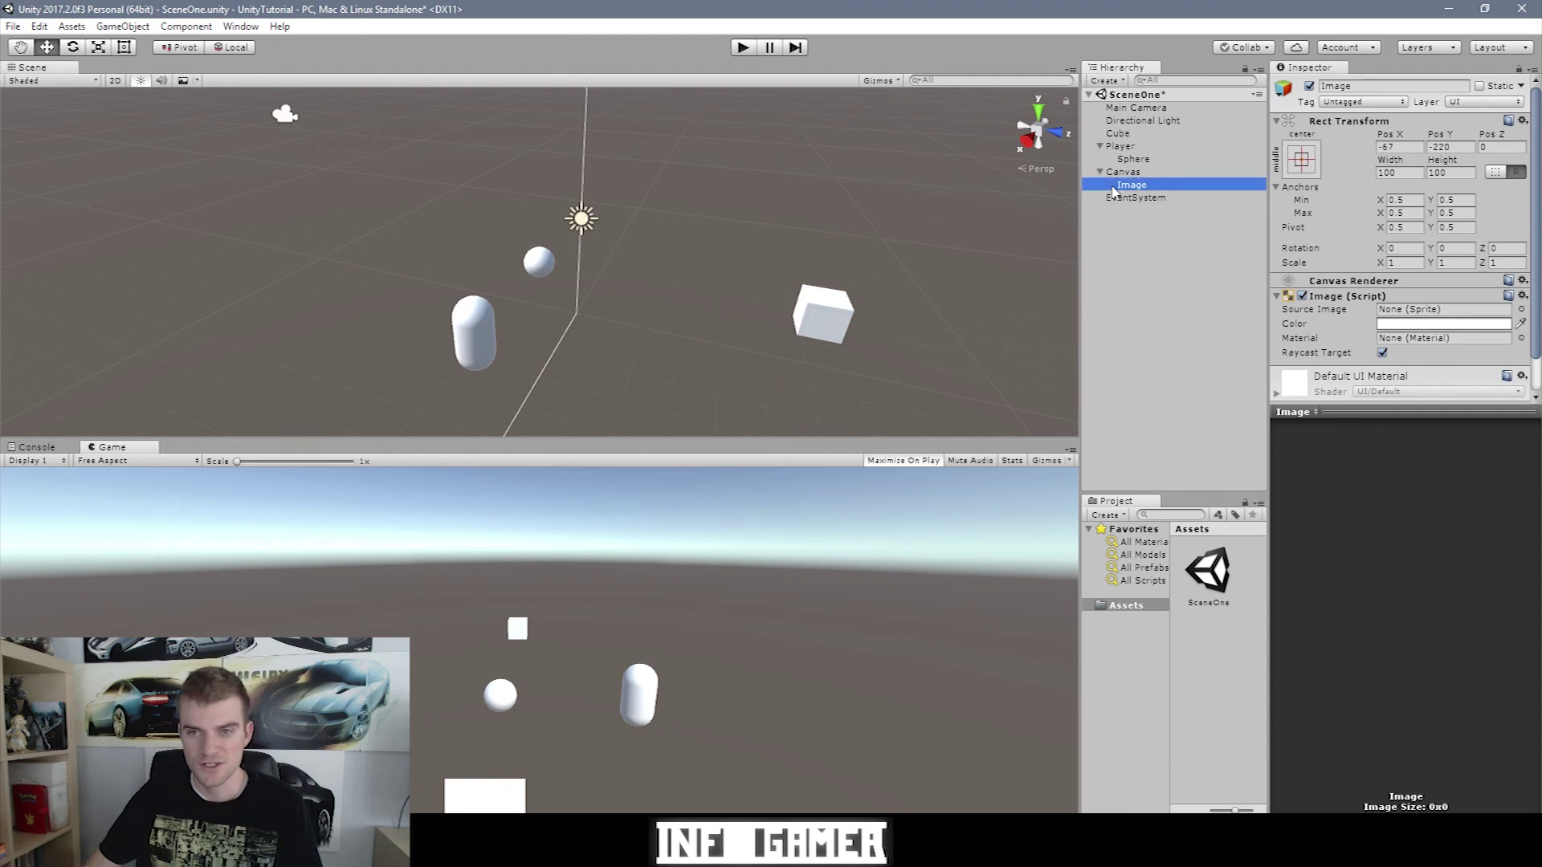
key("ctrl+d")
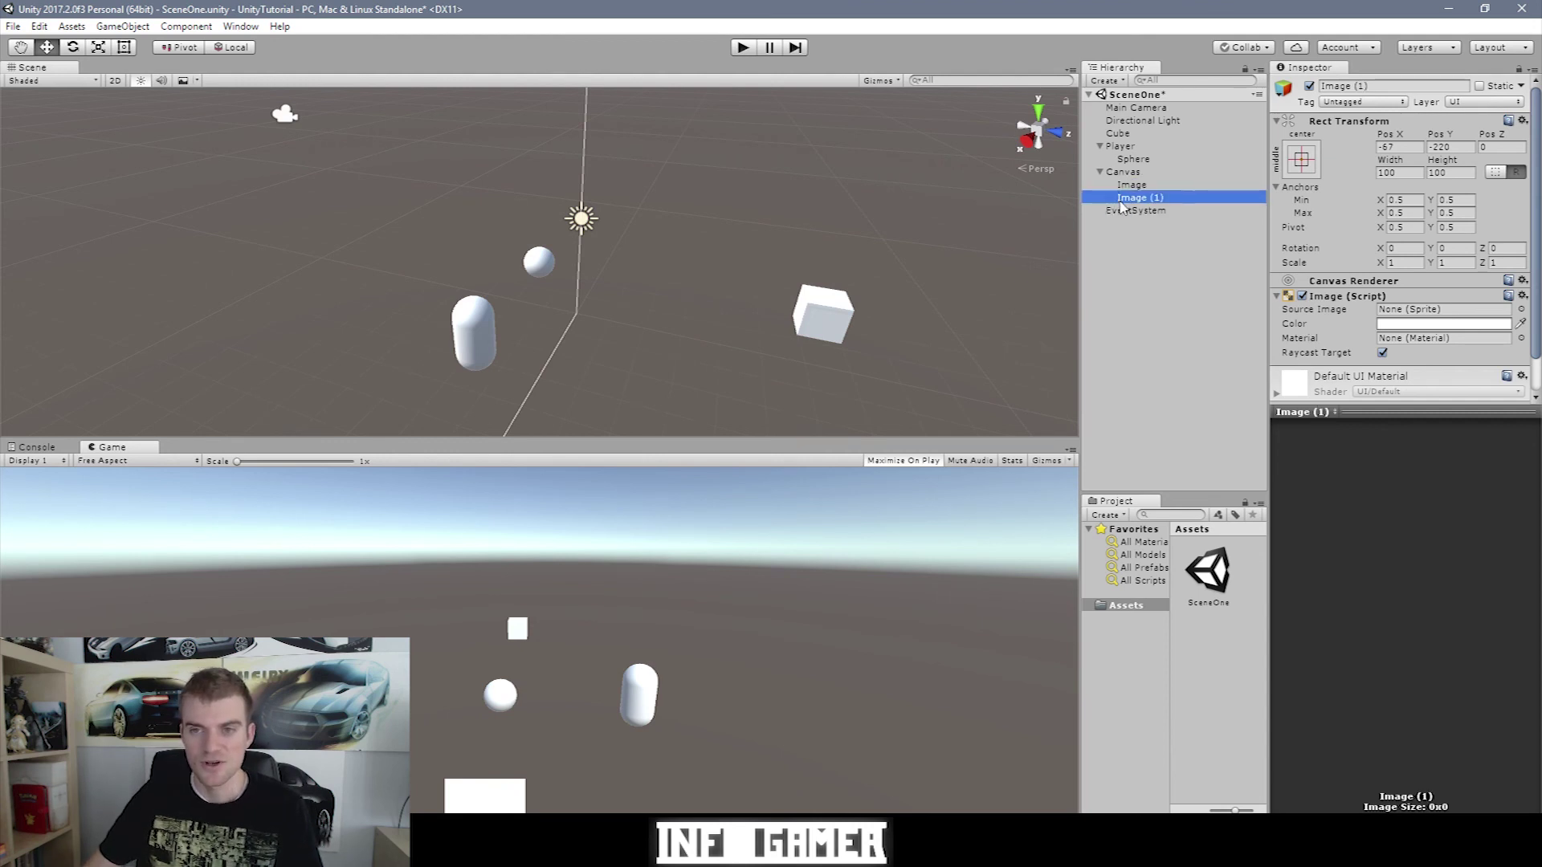
- Frame the duplicated image in the Scene view and move it straight up to about Pos Y 75
left_click(1118, 200)
key("Return")
key("f")
left_click_drag(1057, 224, 659, 278, "alt")
left_click_drag(613, 206, 646, 107)
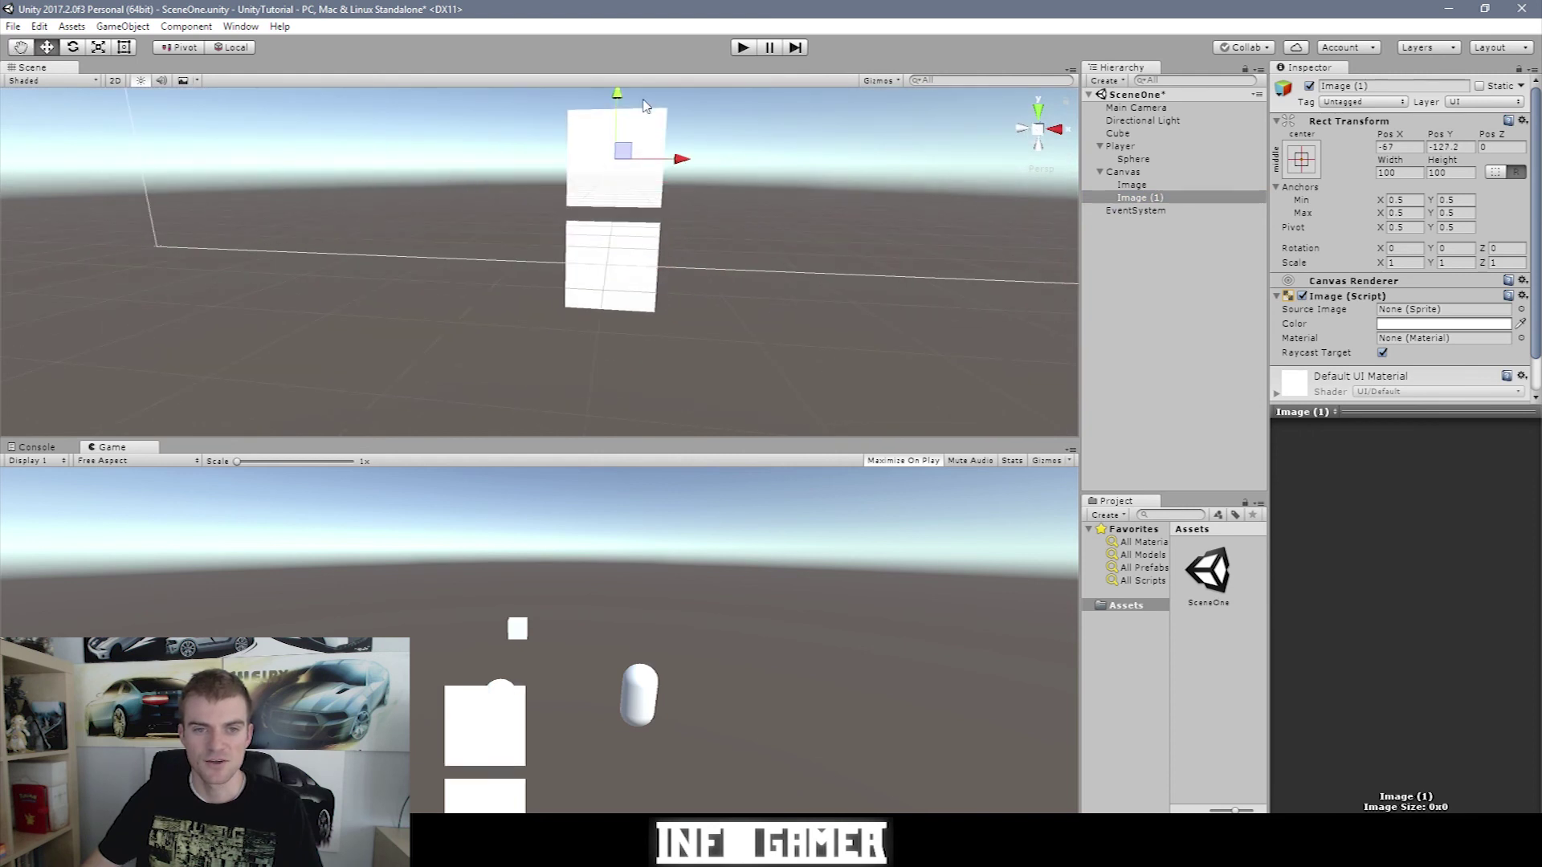
left_click_drag(657, 160, 633, 317, "alt")
left_click_drag(591, 226, 617, 176)
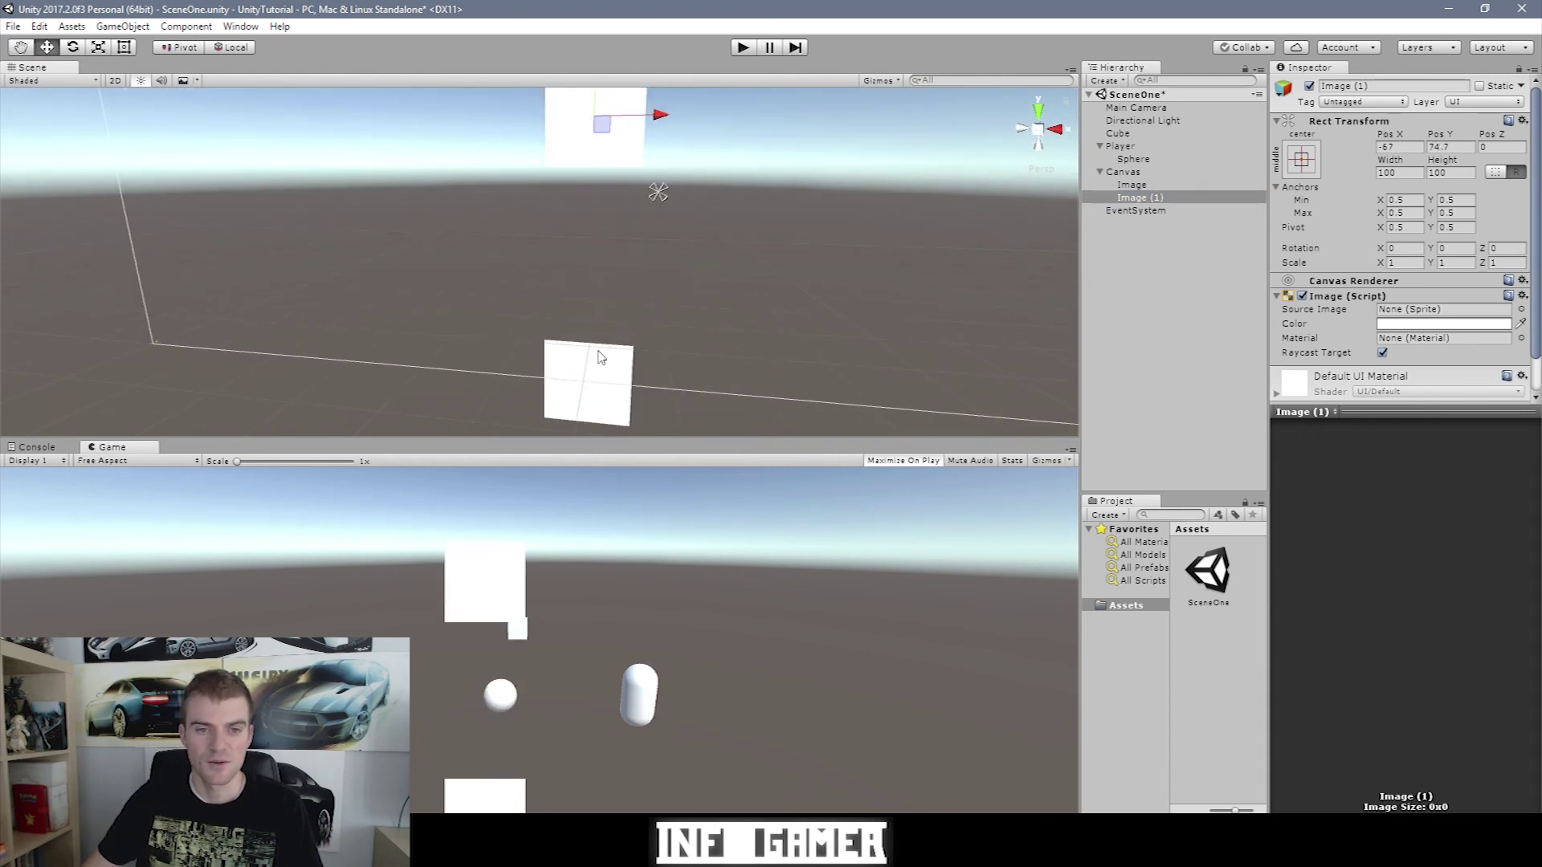
- Move the original Image to about Pos X 213, Pos Y -24, and set its color to red (FF0000FF)
left_click(601, 357)
left_click_drag(596, 293, 931, 210)
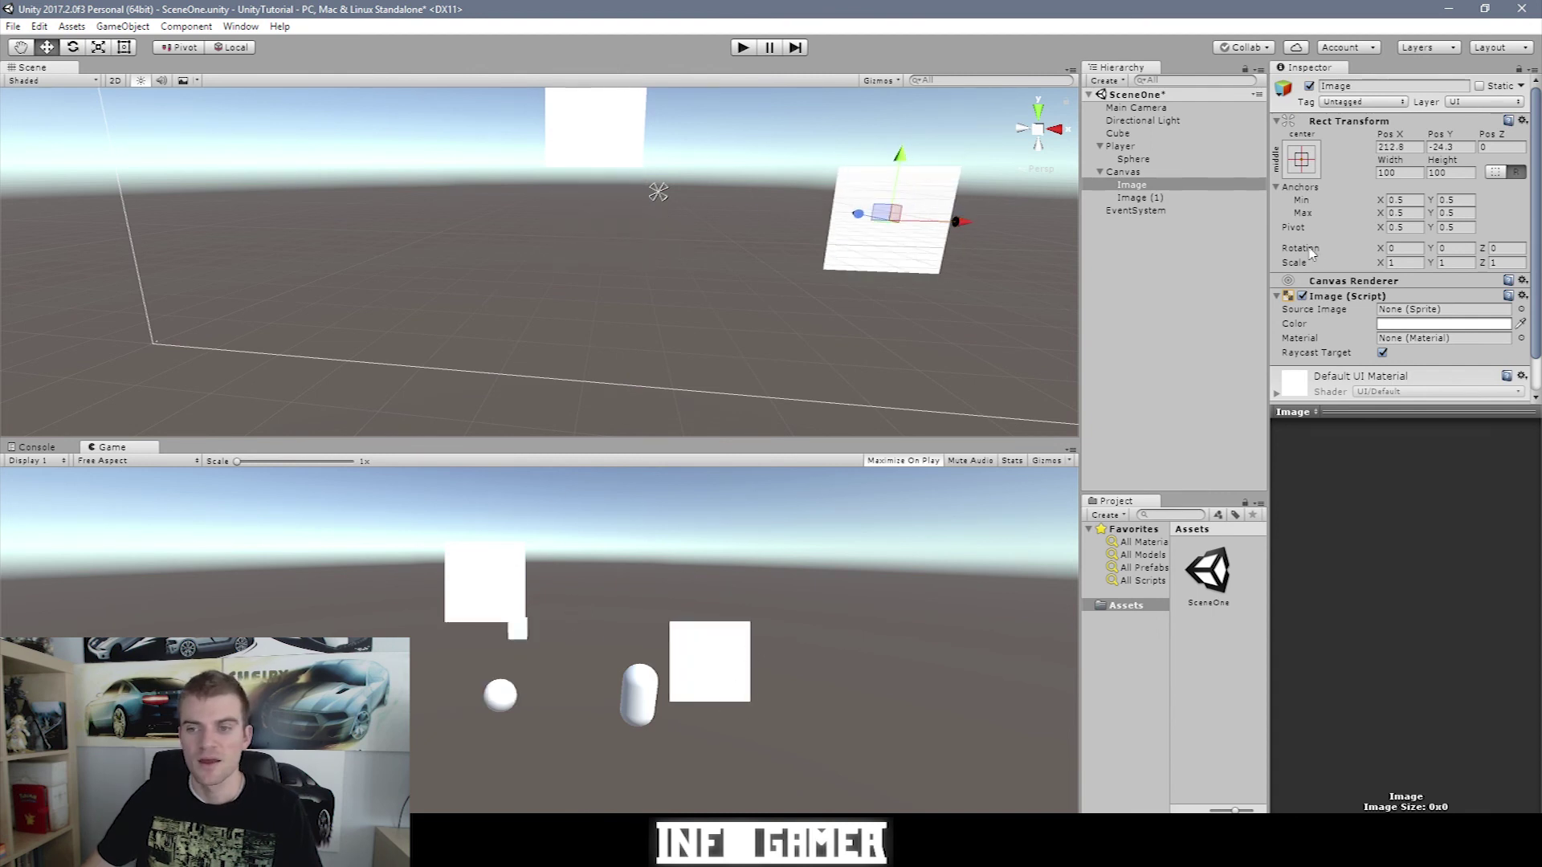
left_click(1397, 324)
left_click_drag(129, 113, 210, 15)
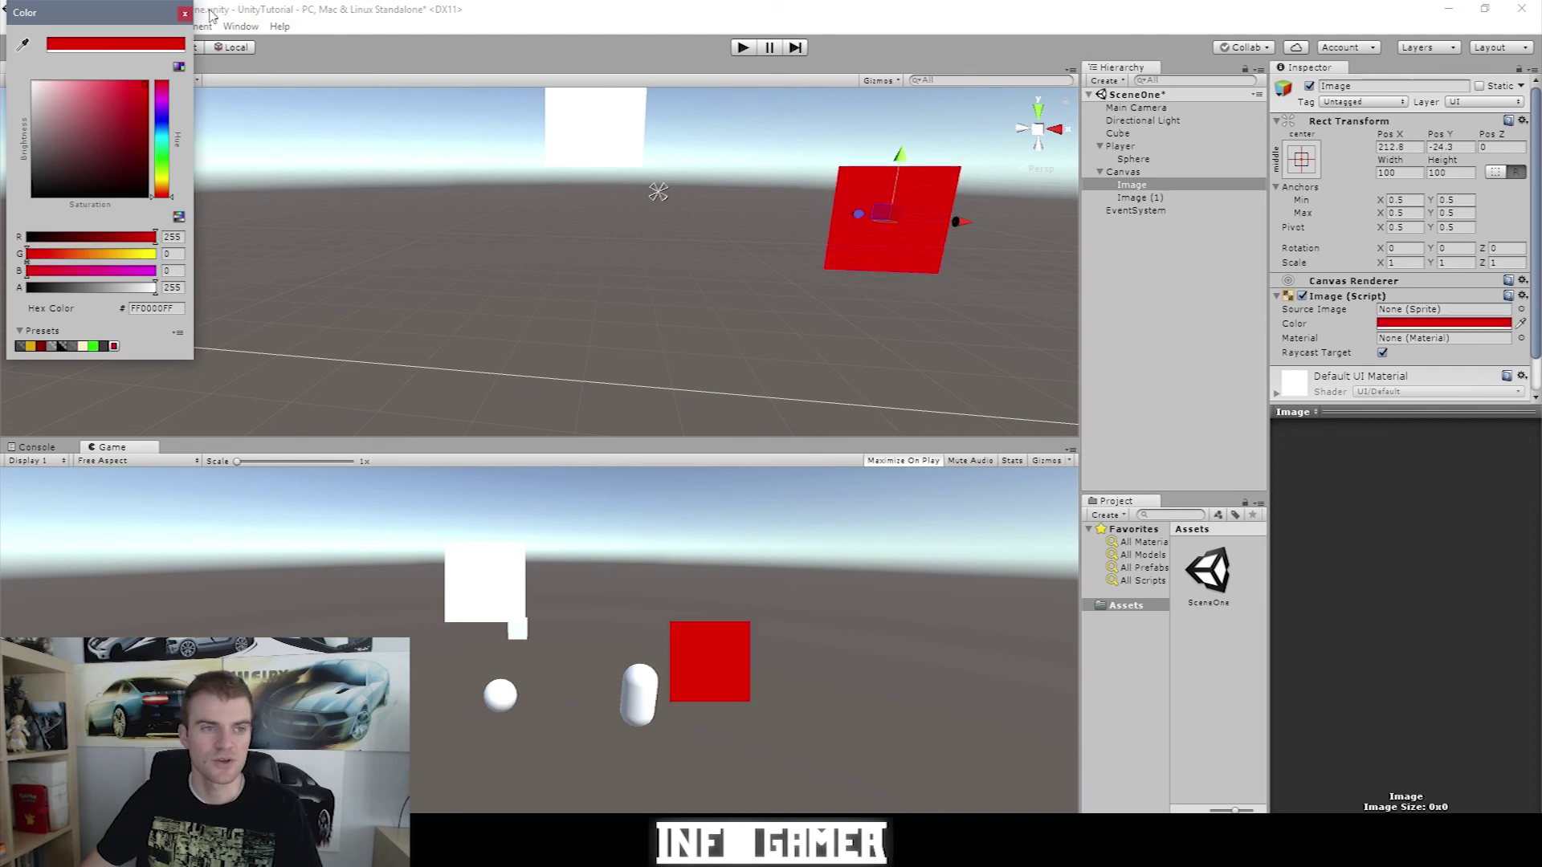
left_click(185, 13)
- Set the color of the duplicated image, Image (1), to a saturated blue
left_click(601, 126)
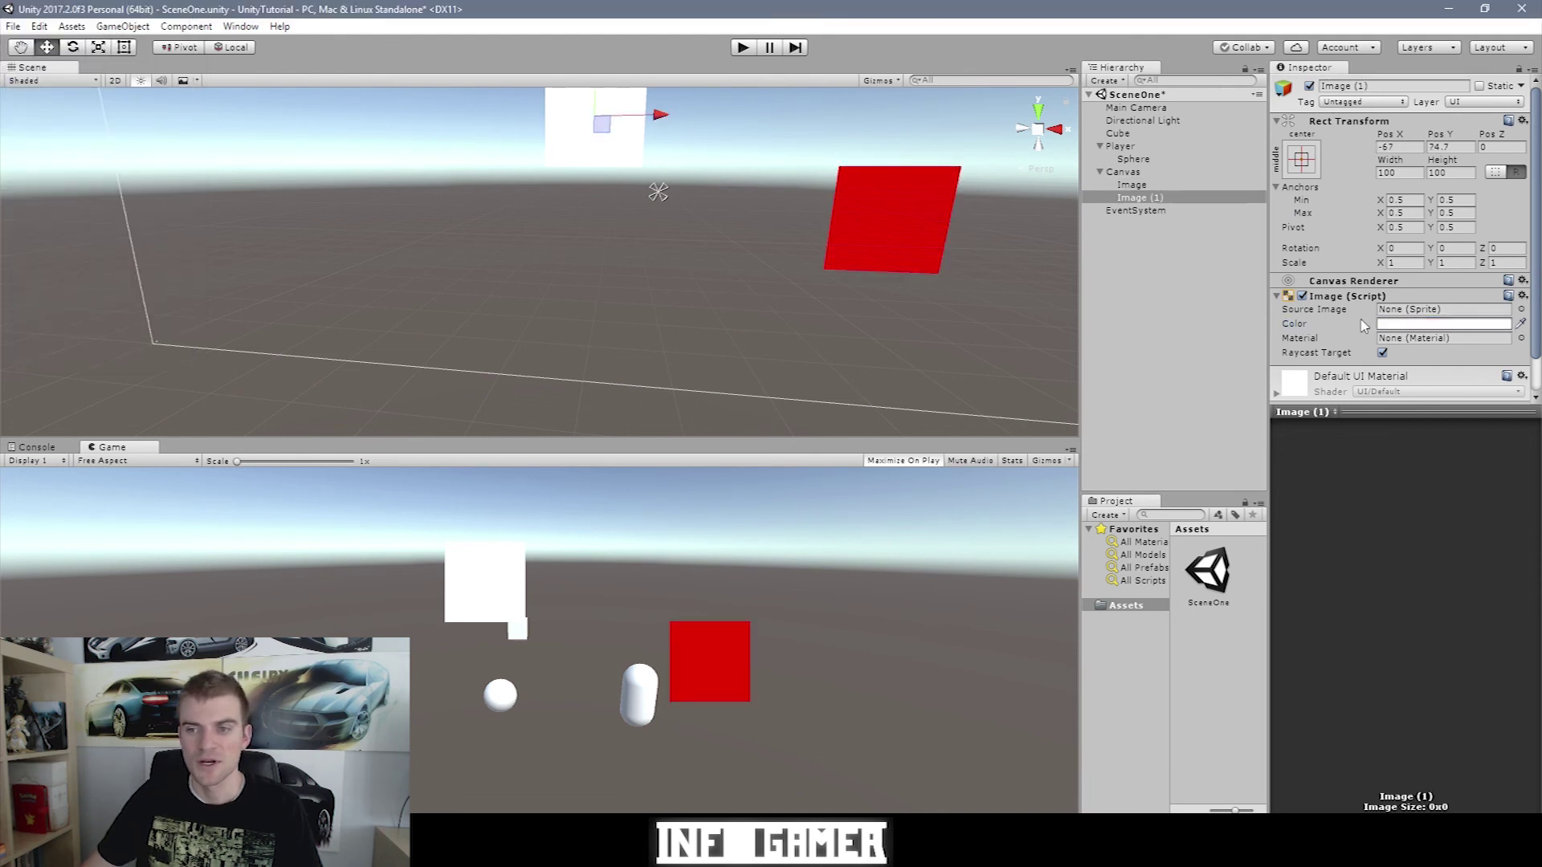
left_click(1412, 325)
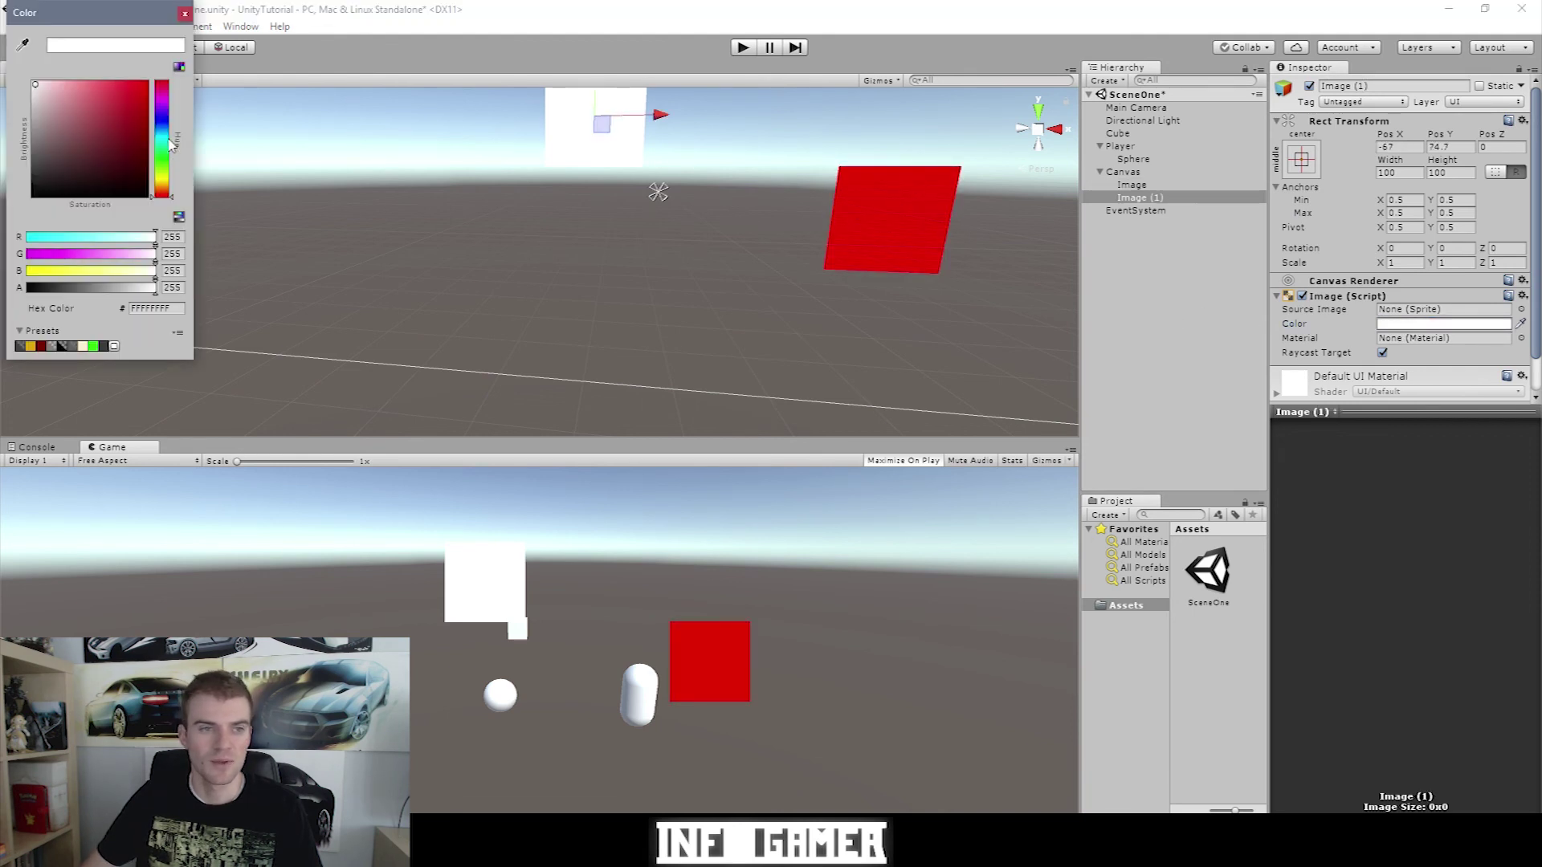
left_click_drag(170, 143, 170, 120)
left_click(147, 83)
left_click(185, 14)
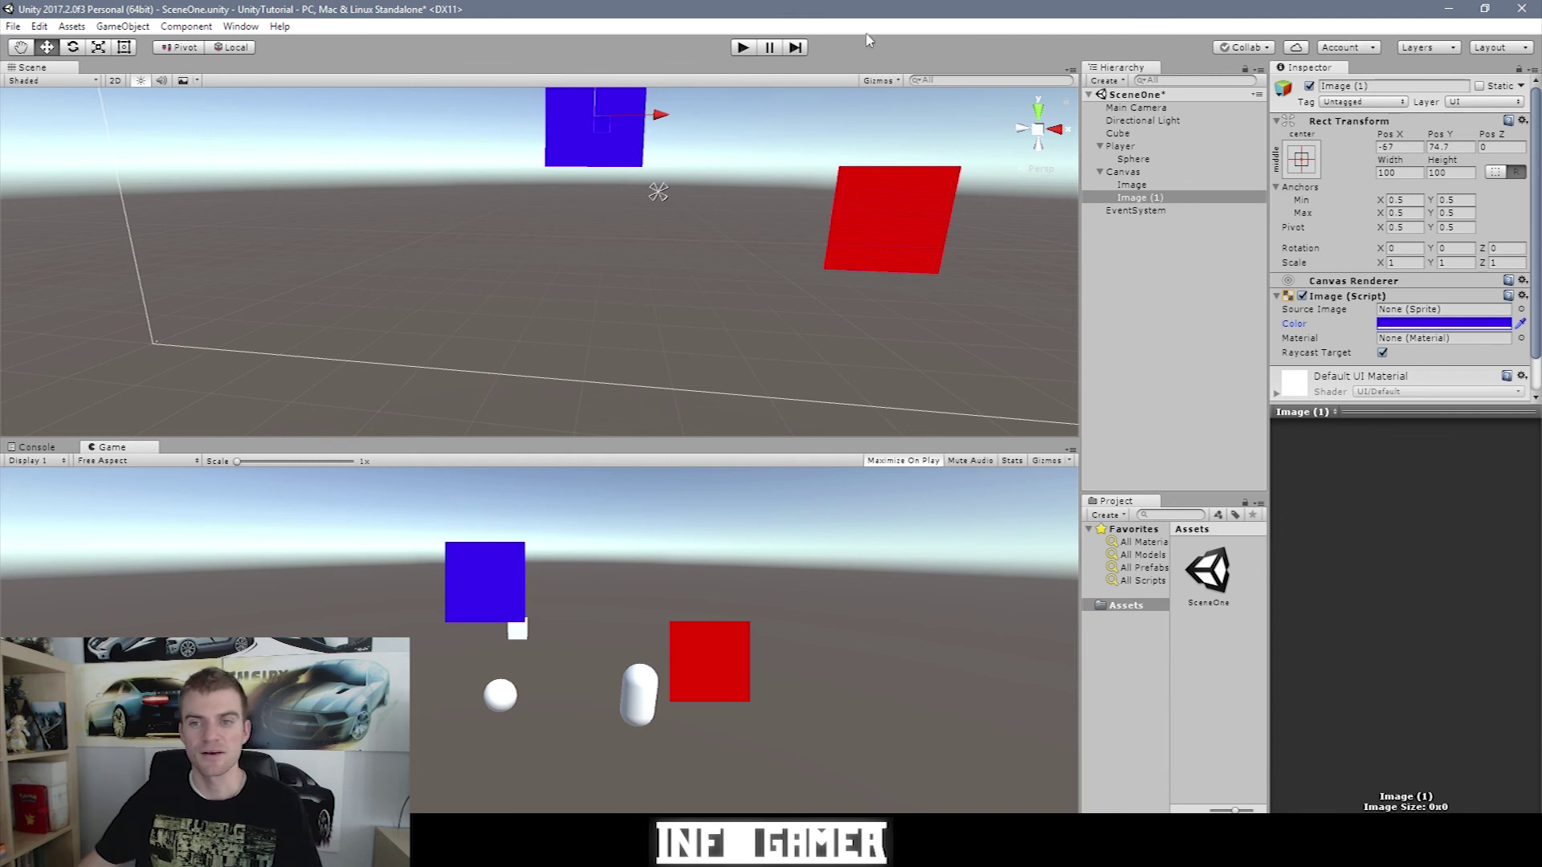
- Move the blue image to about Pos X 148, Pos Y 11 so that it overlaps the red image
left_click(1140, 198)
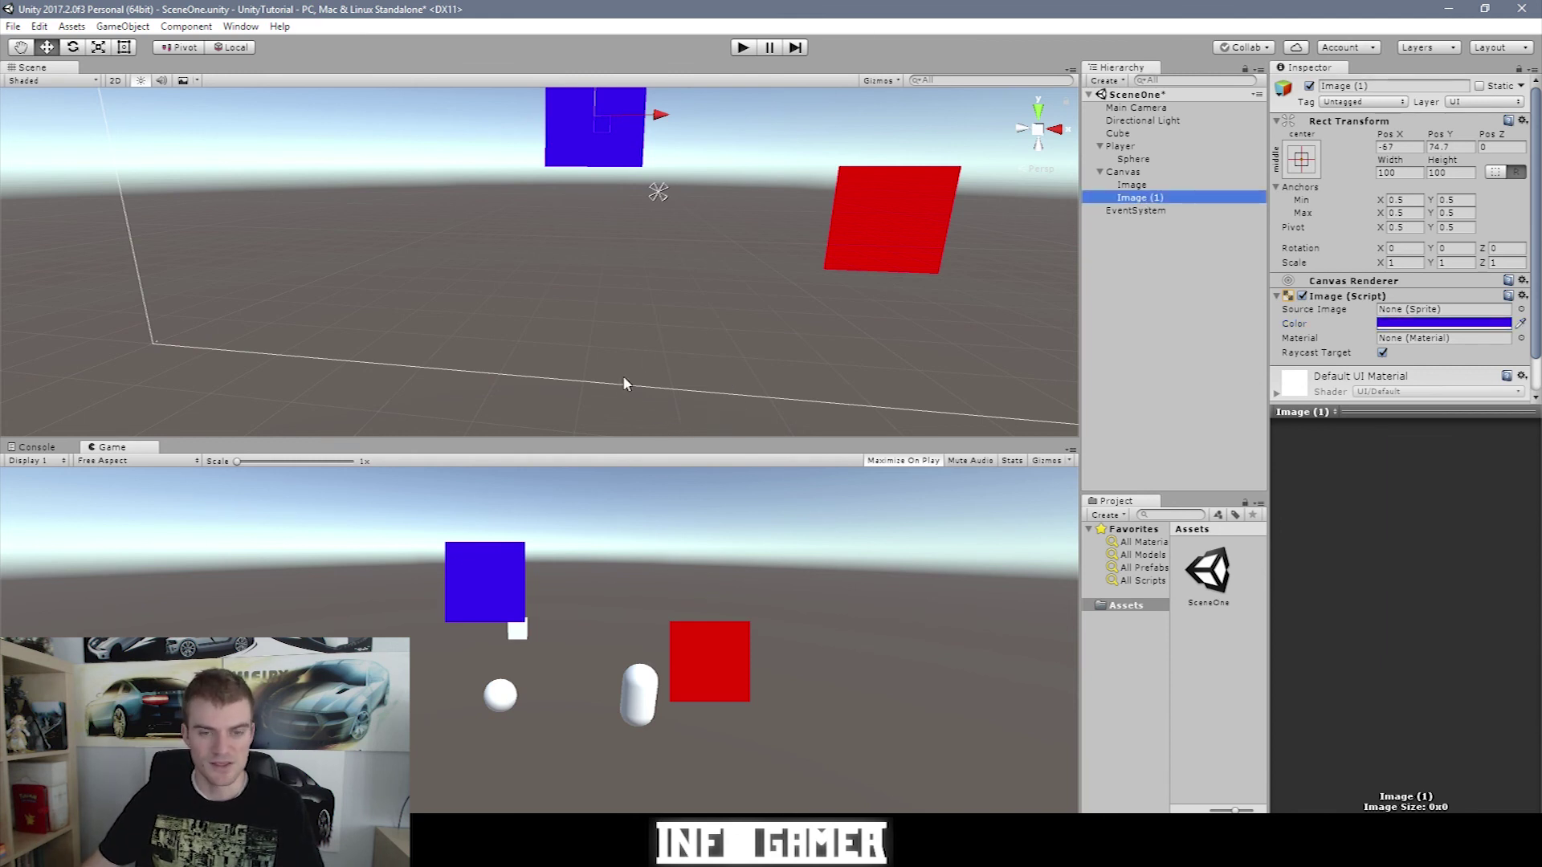
left_click_drag(634, 114, 865, 109)
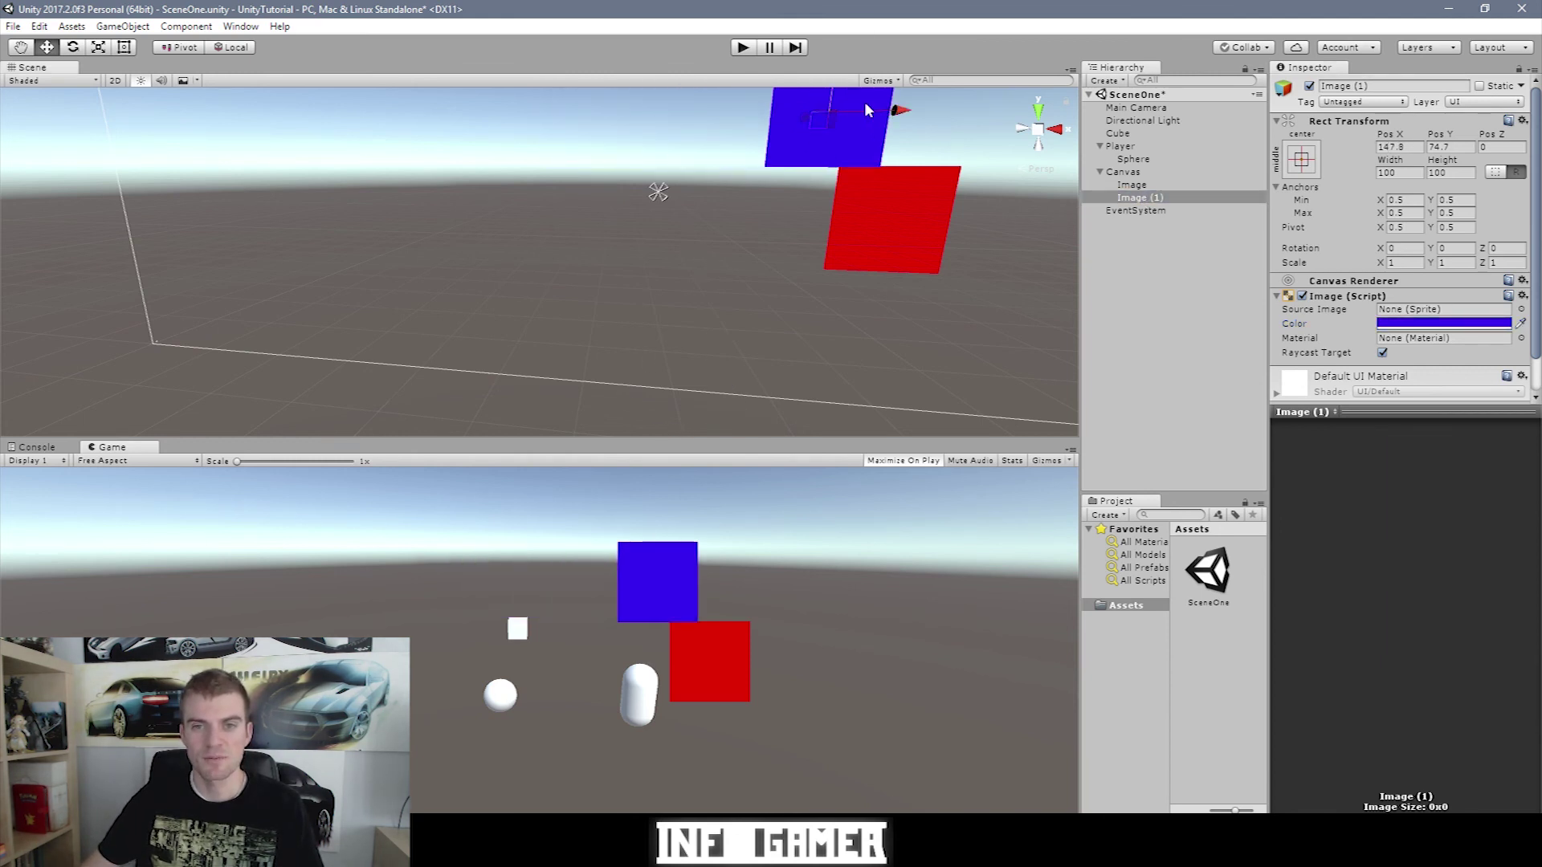
middle_click_drag(864, 109, 835, 289)
left_click_drag(802, 245, 795, 306)
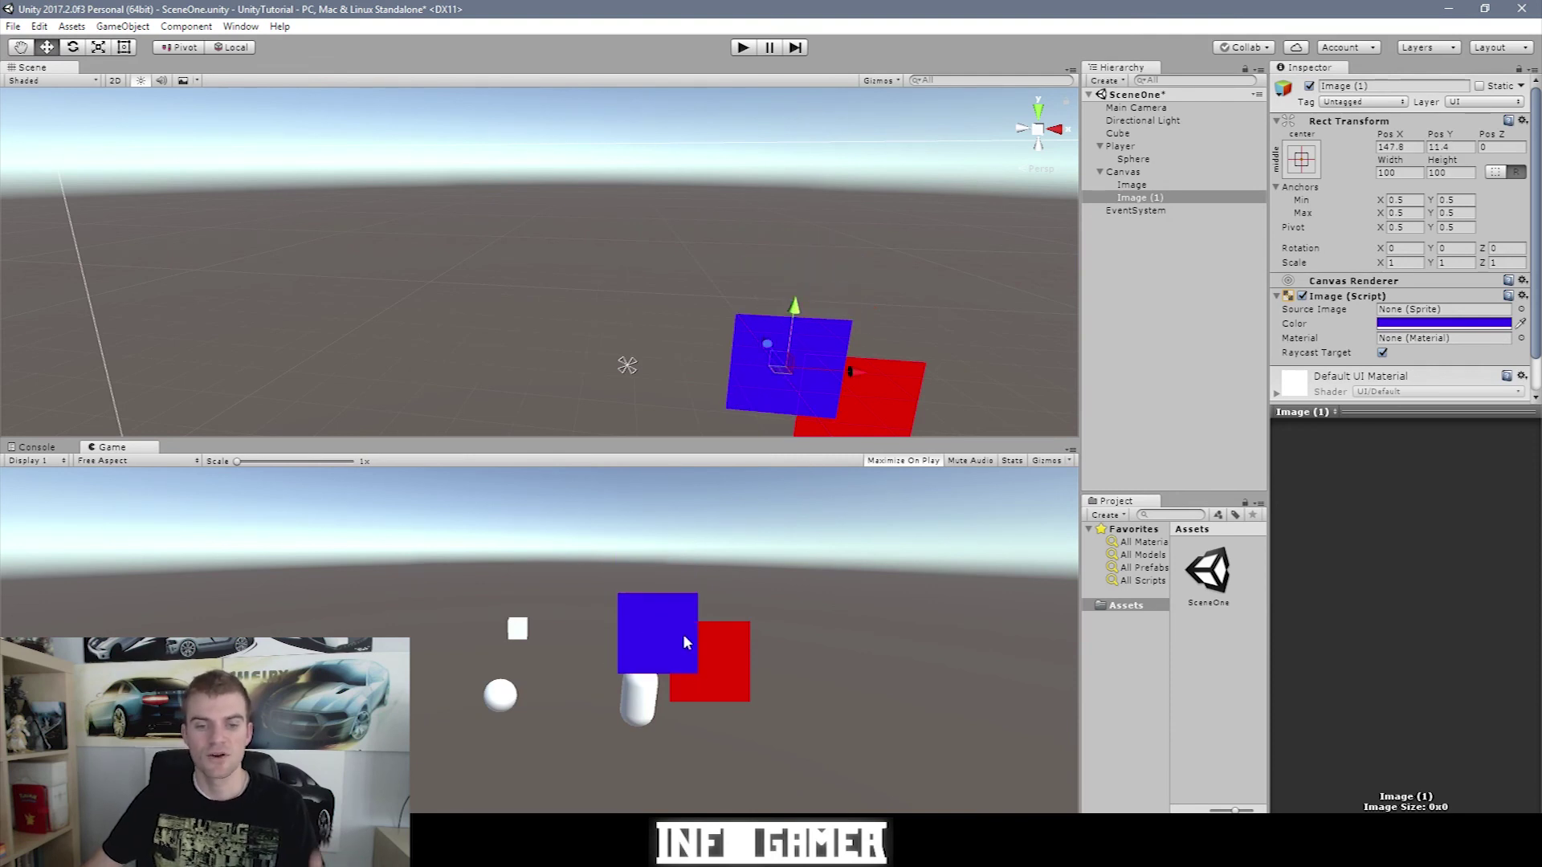
- Reorder Image (1) above Image under Canvas, and examine how the blue and red squares overlap in the Scene view
left_click(1114, 232)
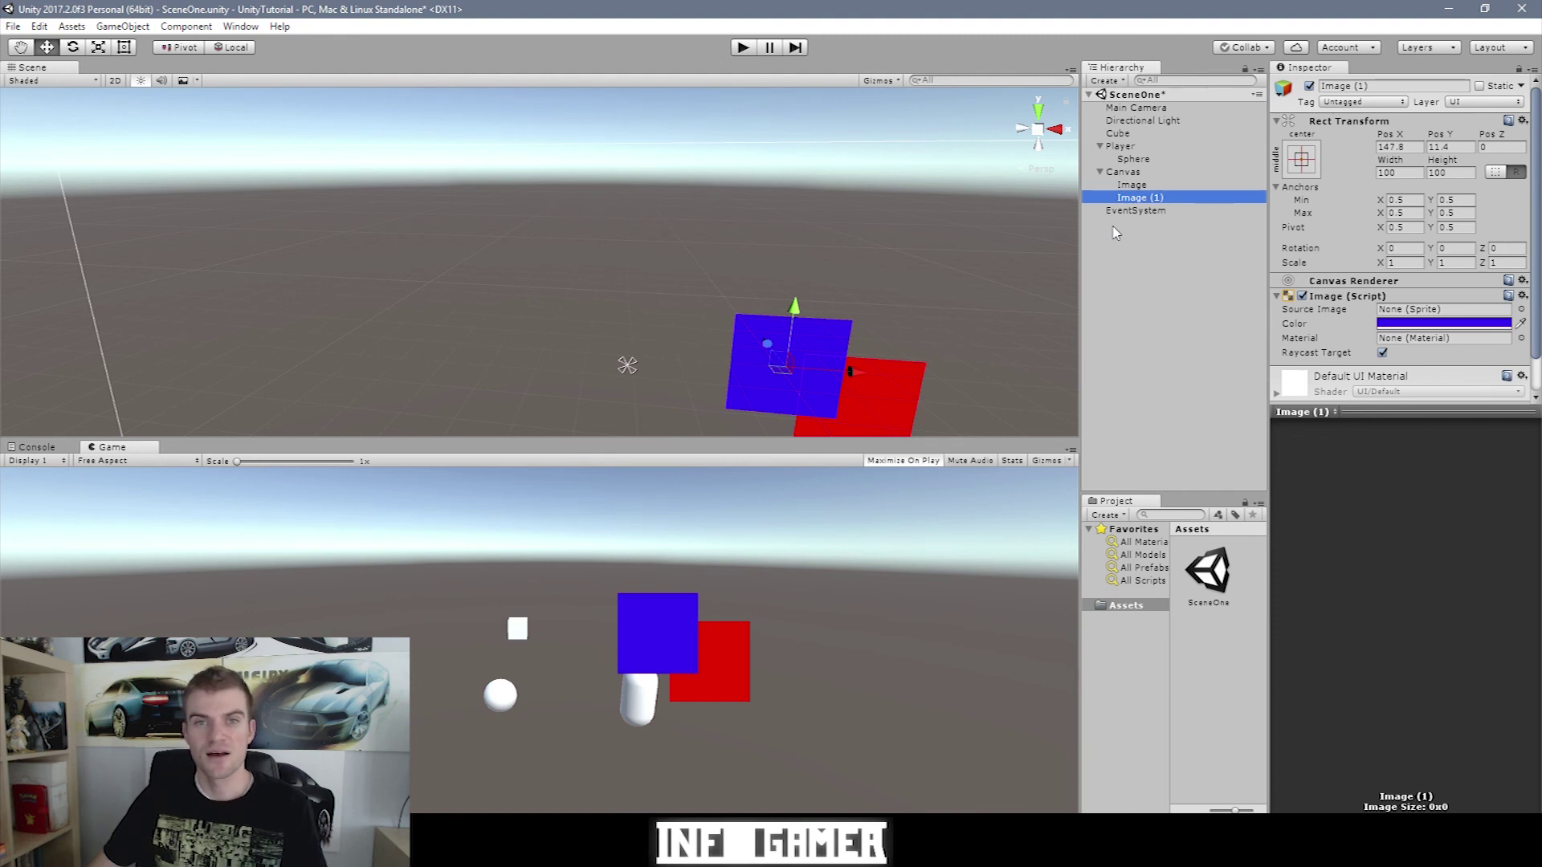
left_click_drag(1150, 197, 1139, 182)
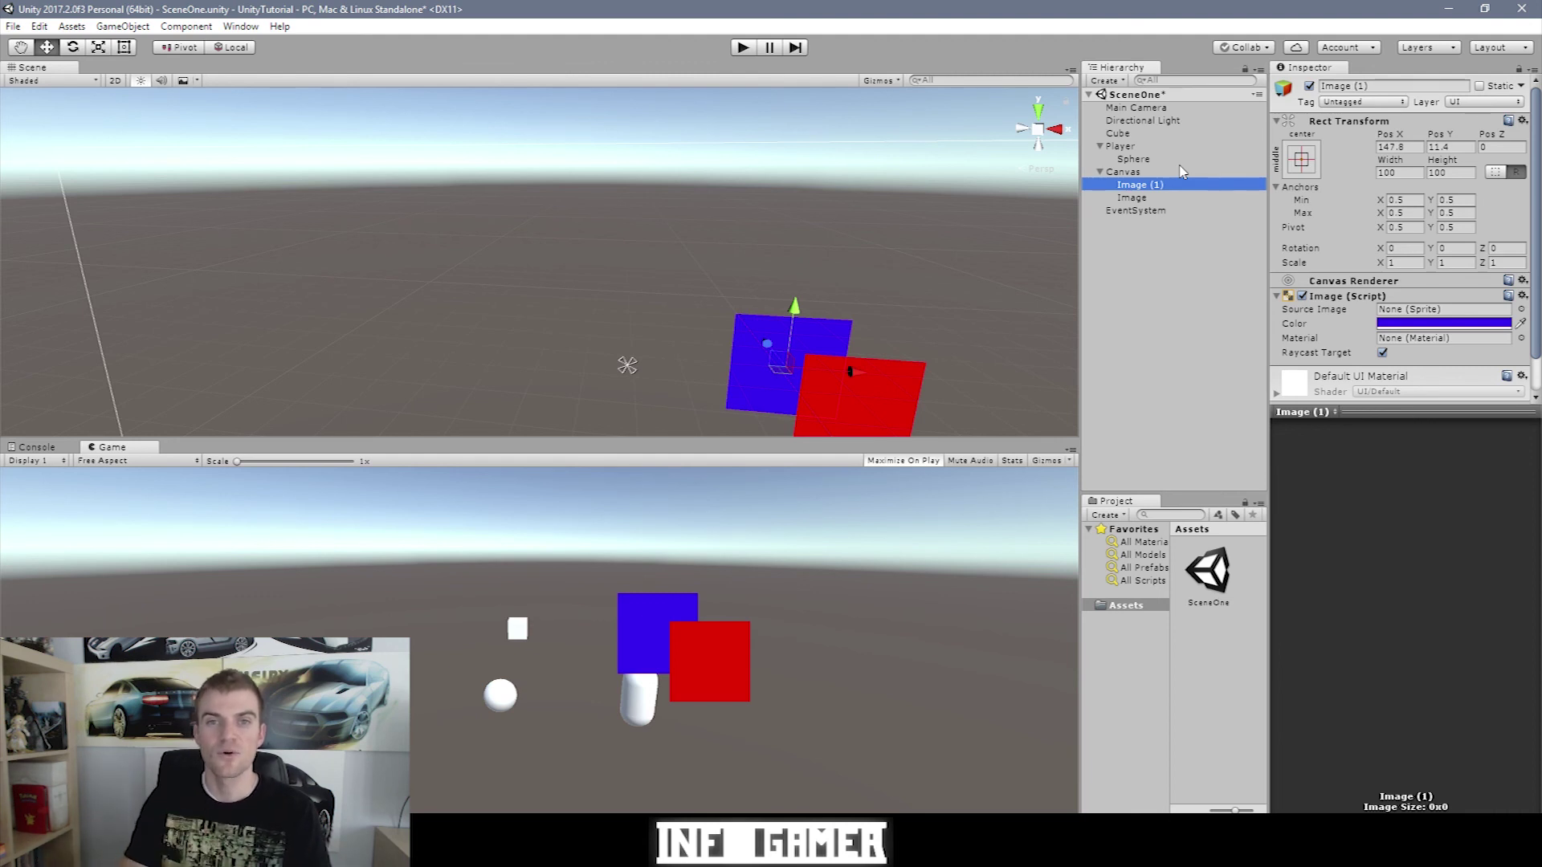
scroll(449, 215, "up", 3)
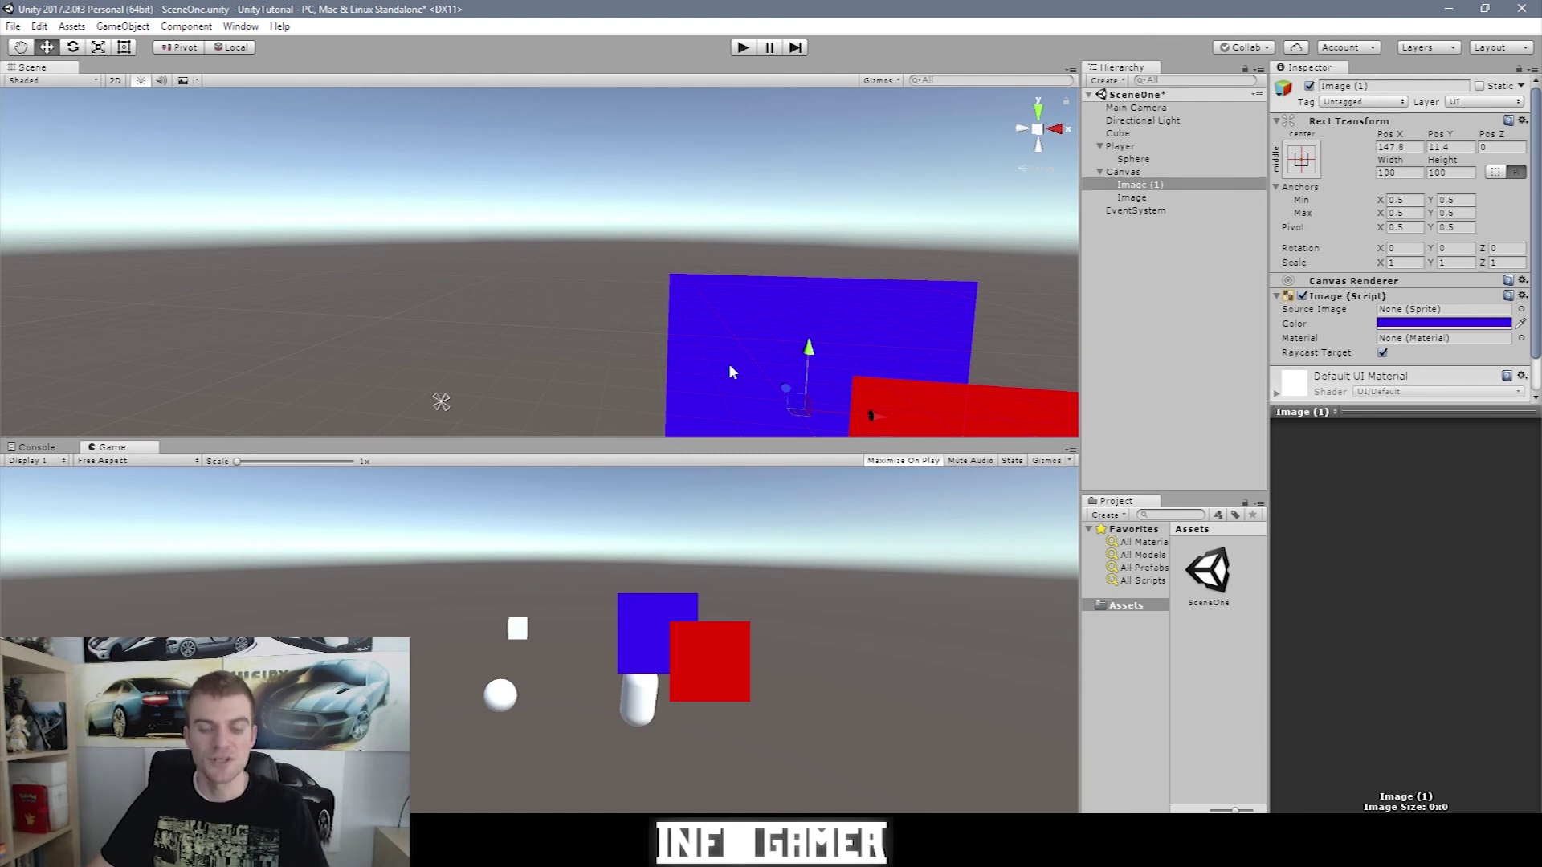
key("f")
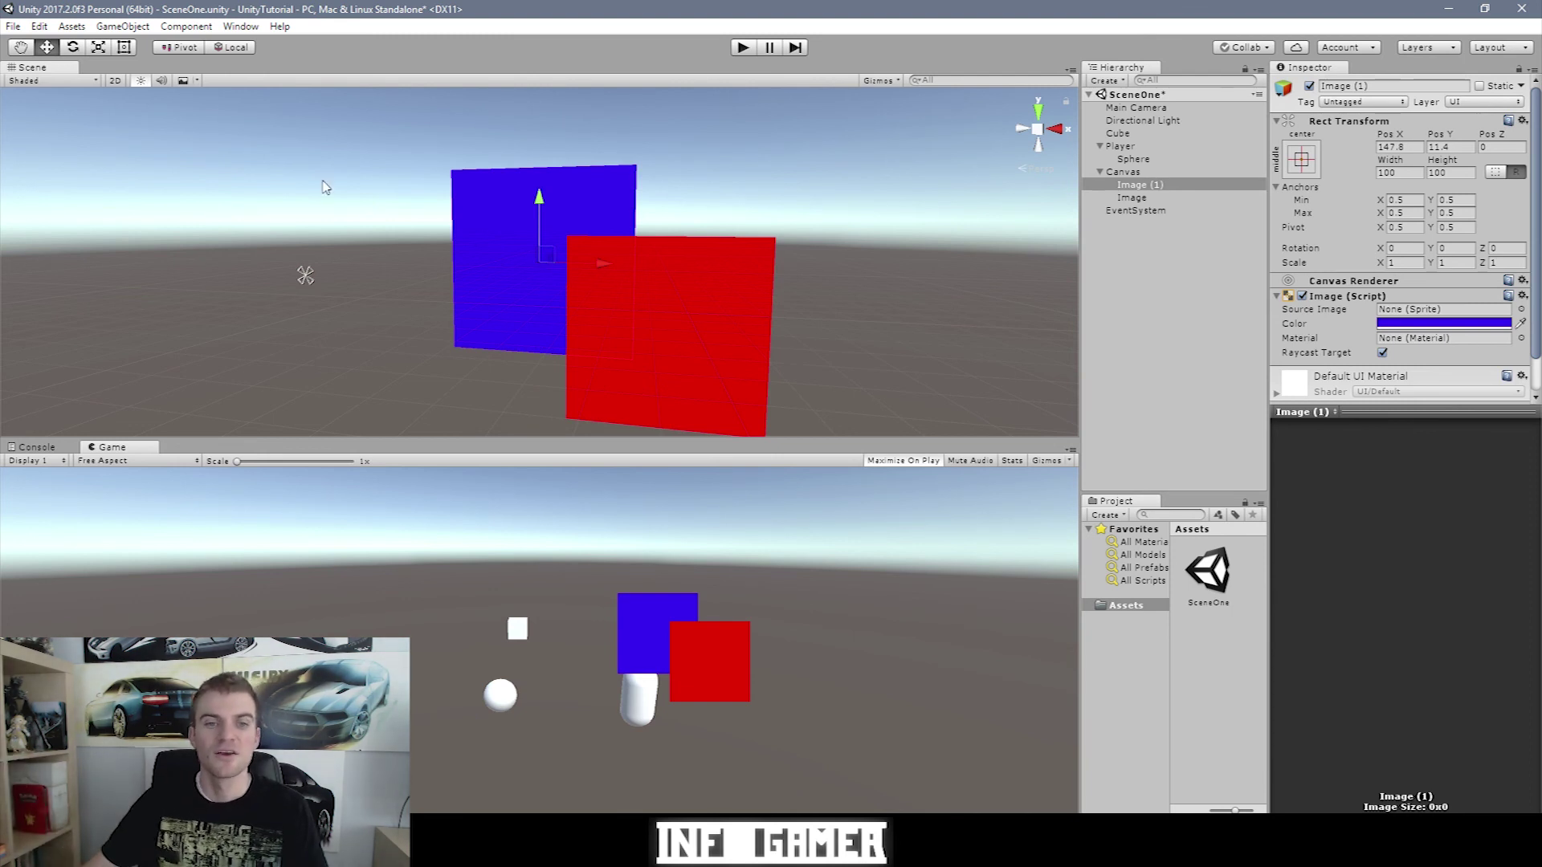
- Inspect the Canvas object's settings, and reselect the blue image with the Hierarchy in focus
left_click(392, 265)
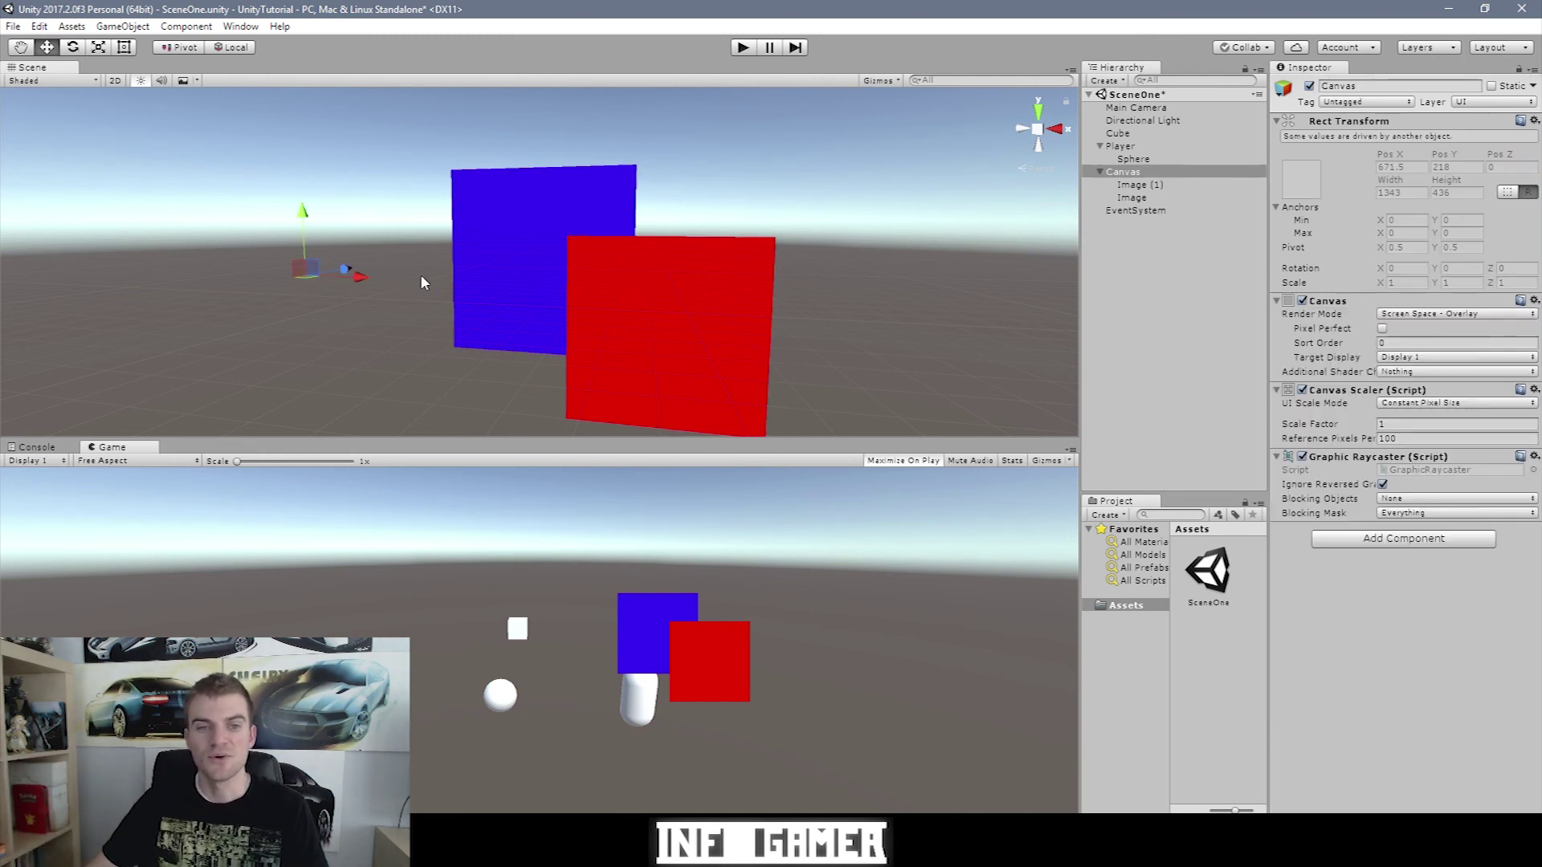
left_click(520, 277)
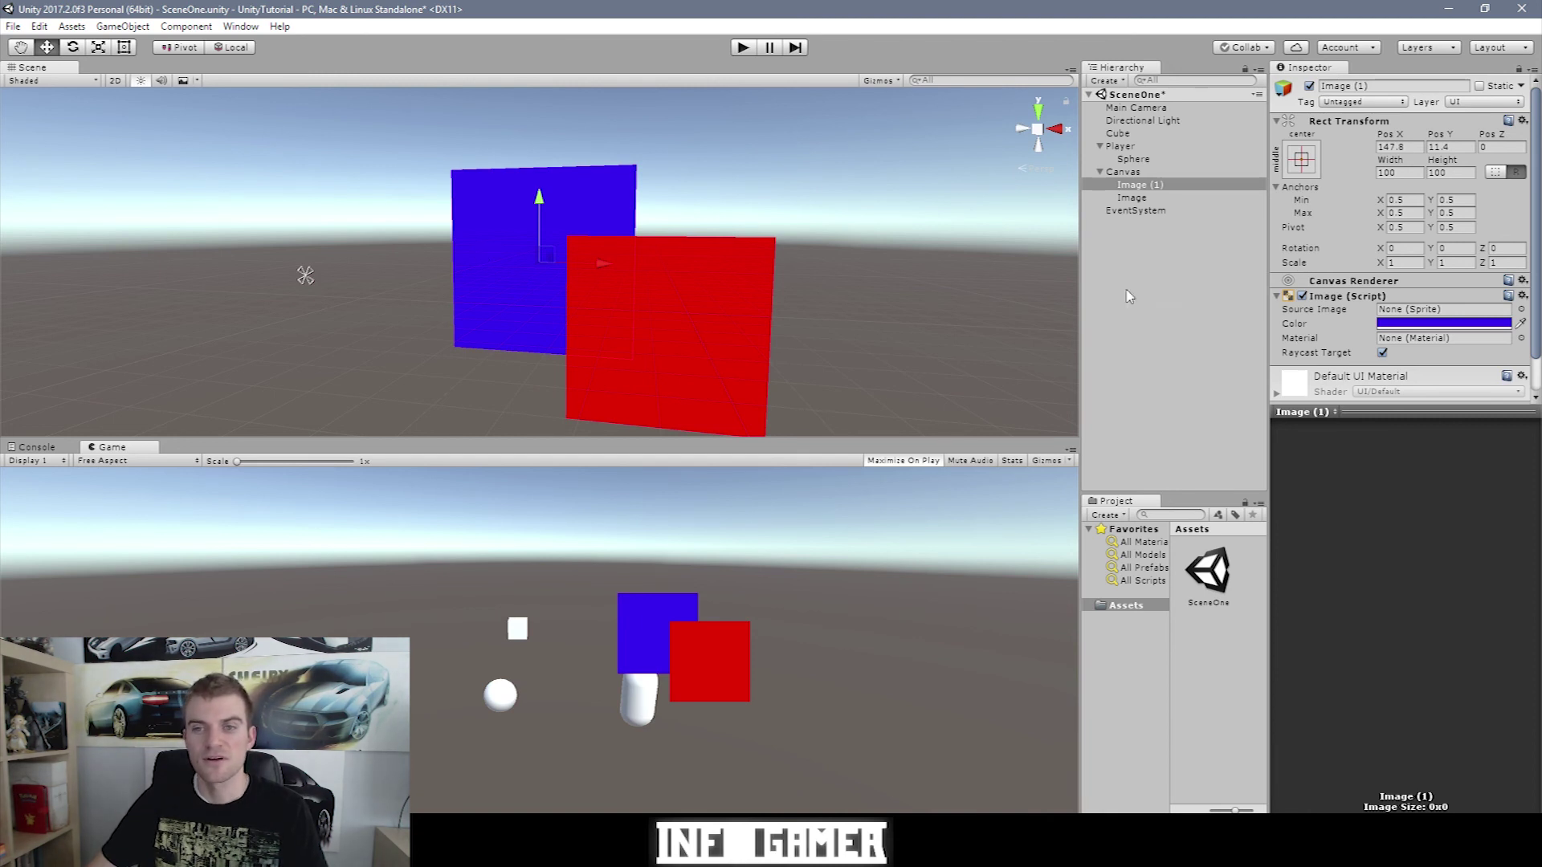
key("ctrl+4")
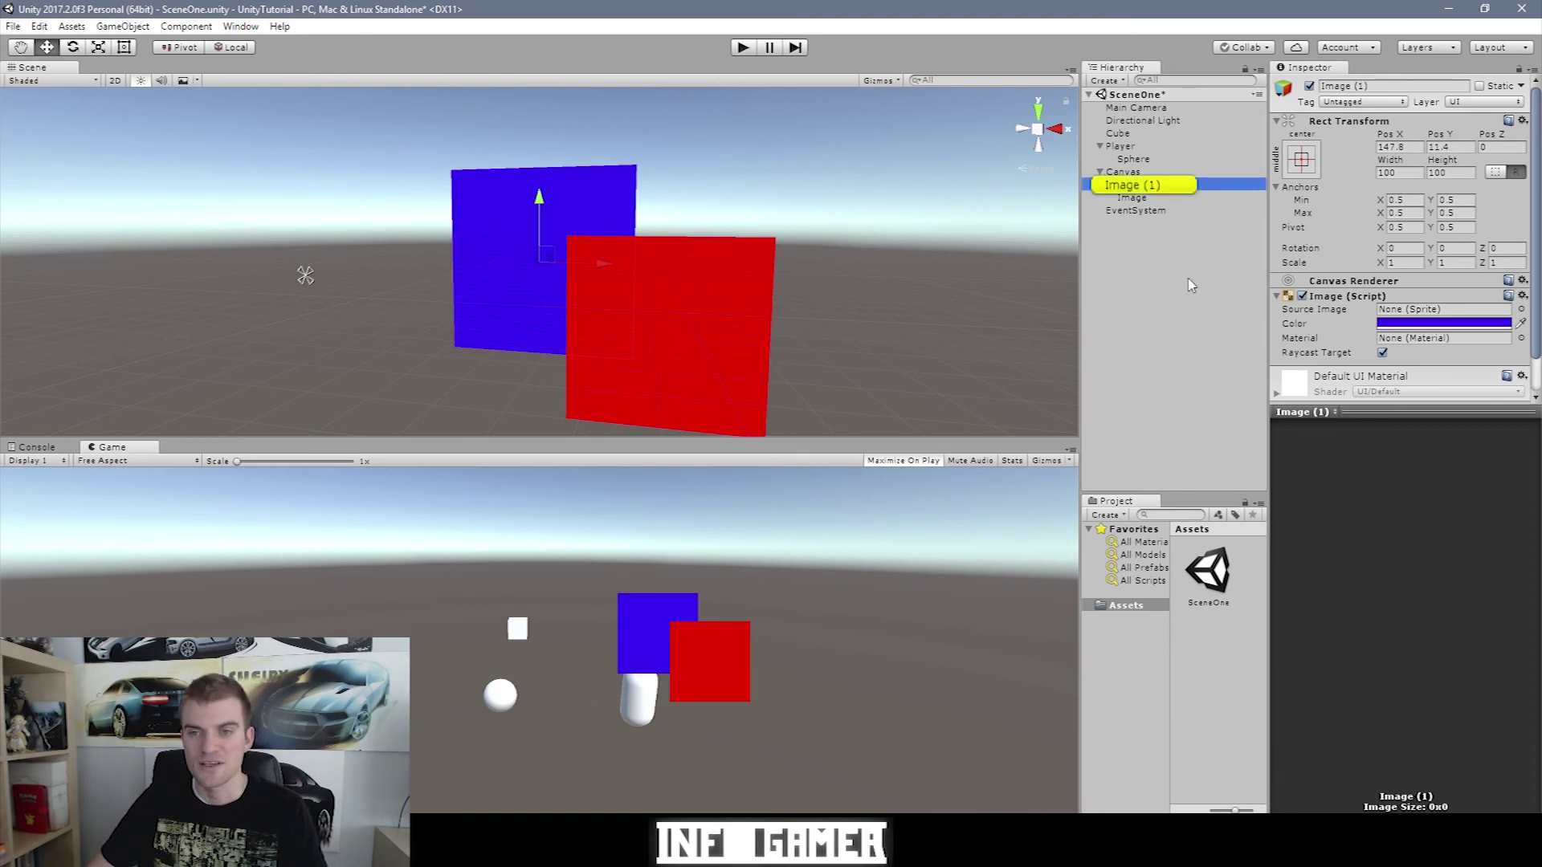